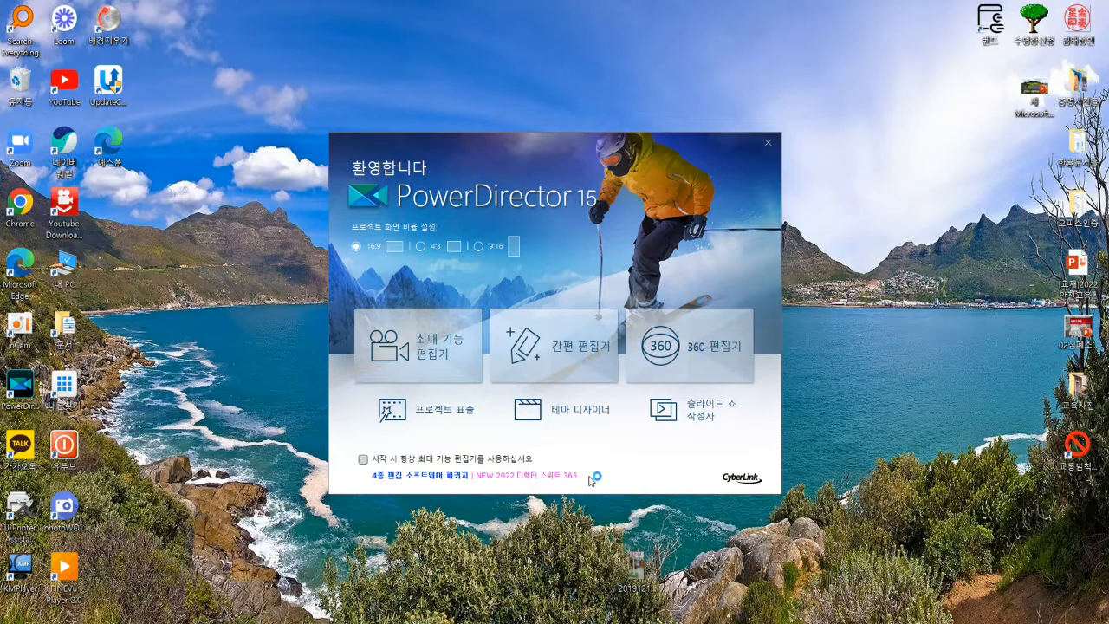
Enter the full-feature editor with a 16:9 project and remove all the sample media from the library.
left_click(439, 341)
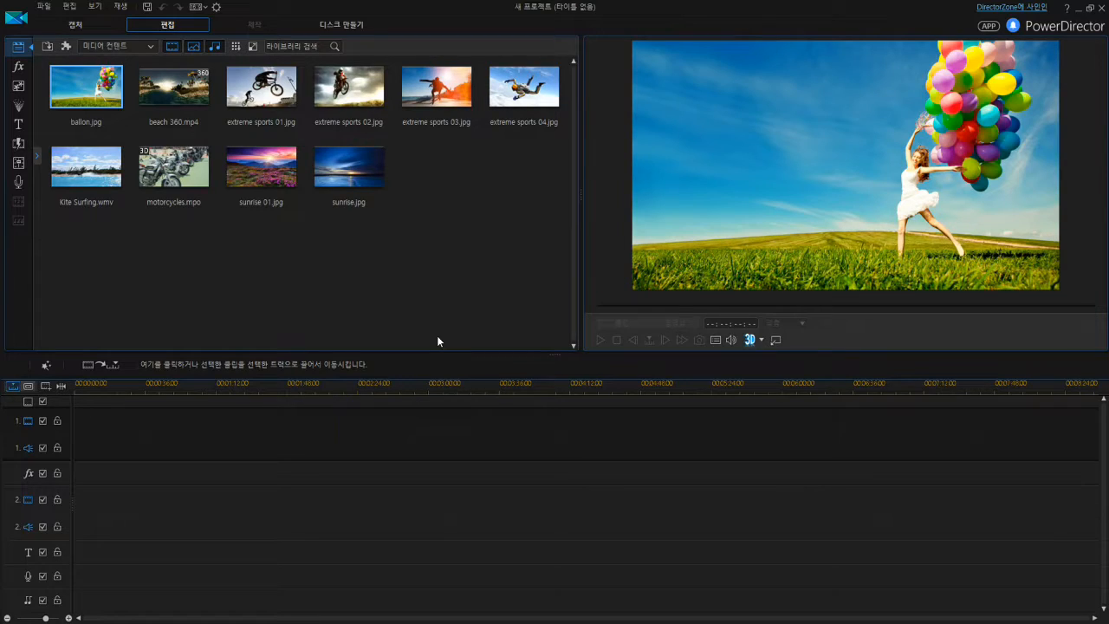
left_click_drag(537, 211, 91, 91)
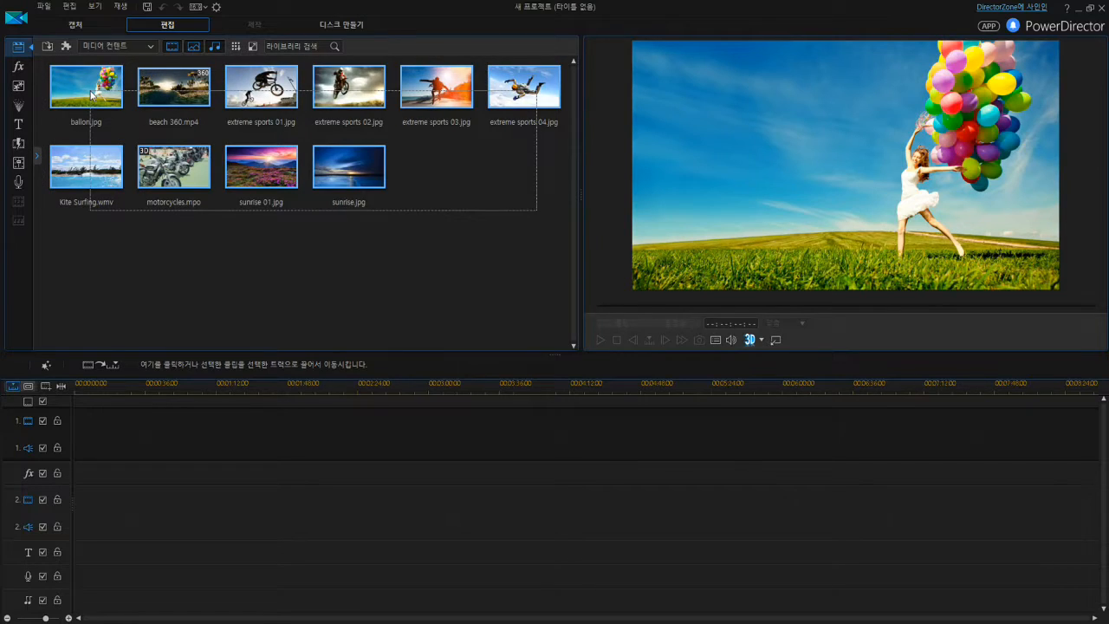
right_click(92, 93)
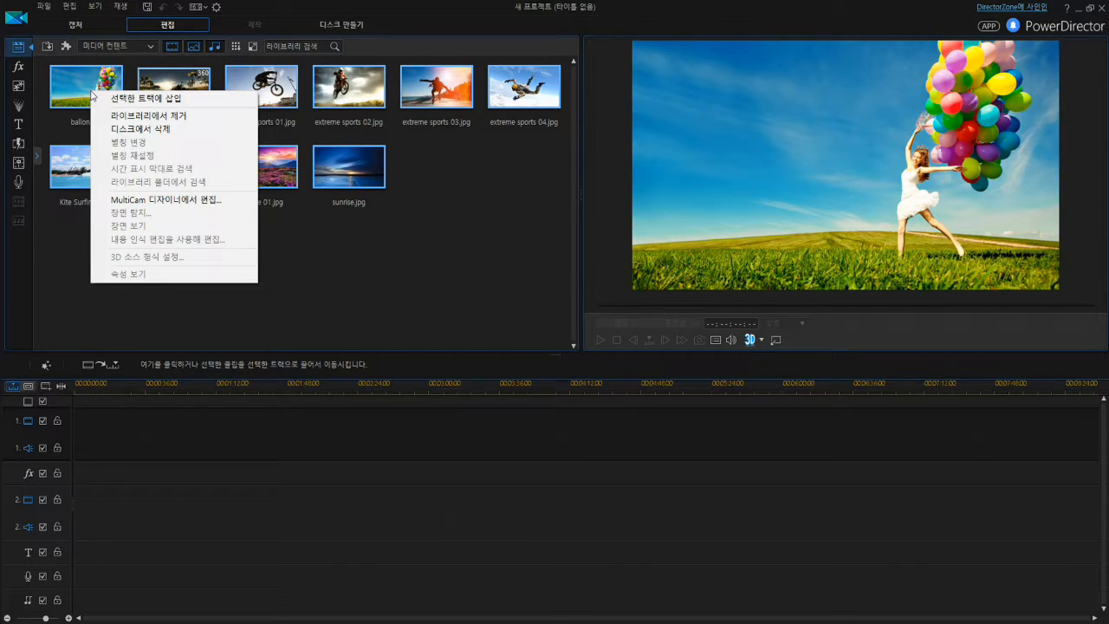
left_click(171, 119)
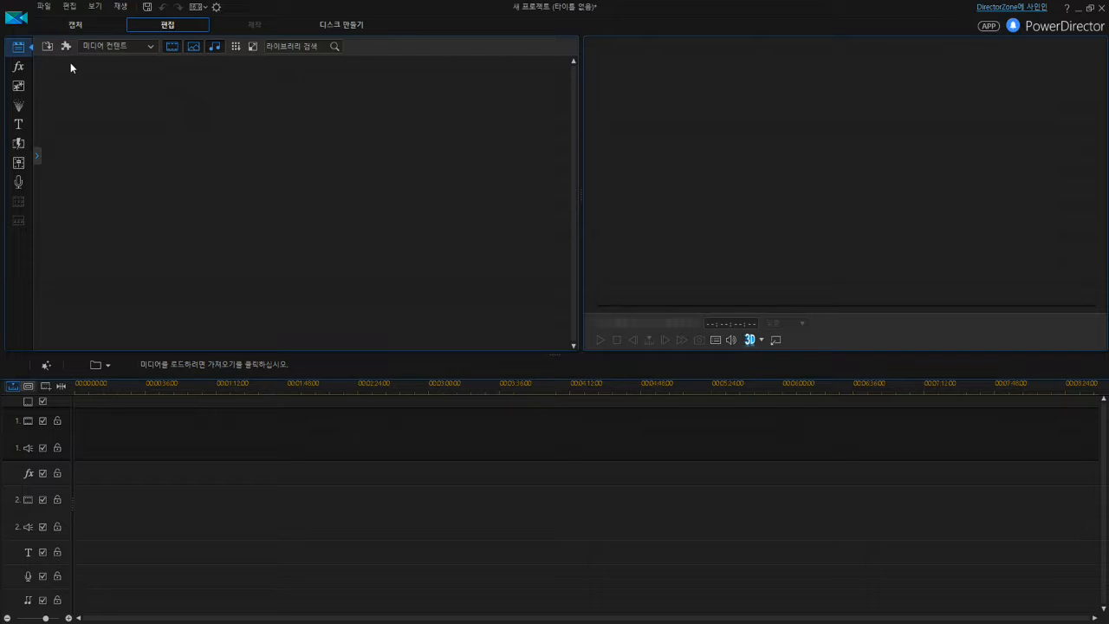
Import the 화성 제약회사 공장 폭발 화재 news video from the 교육용 folder, showing the files as large icons.
left_click(46, 47)
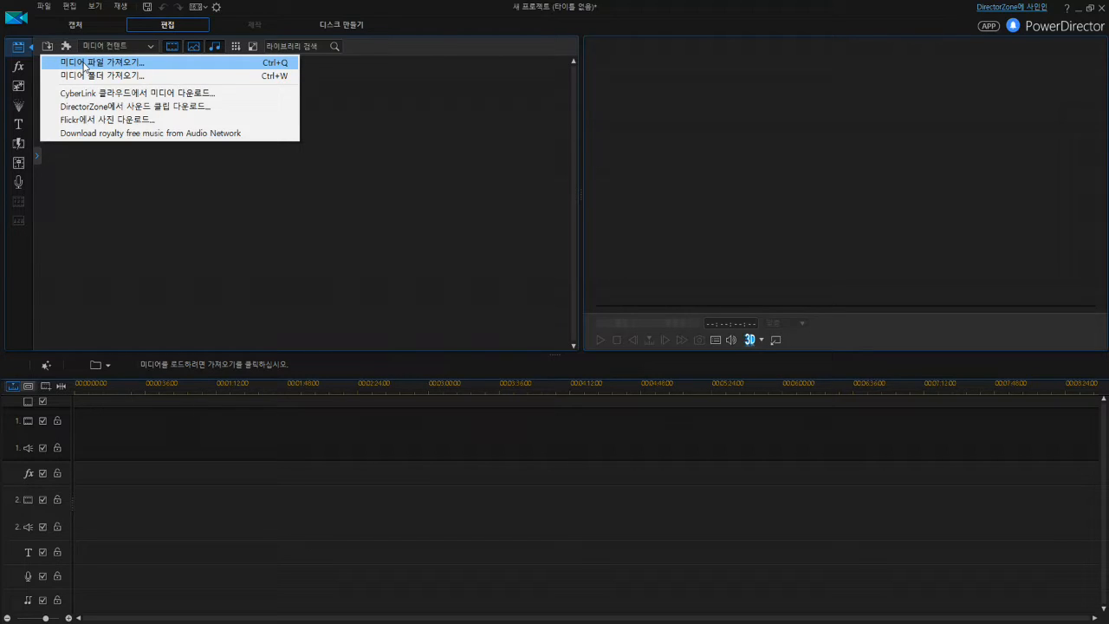
left_click(84, 65)
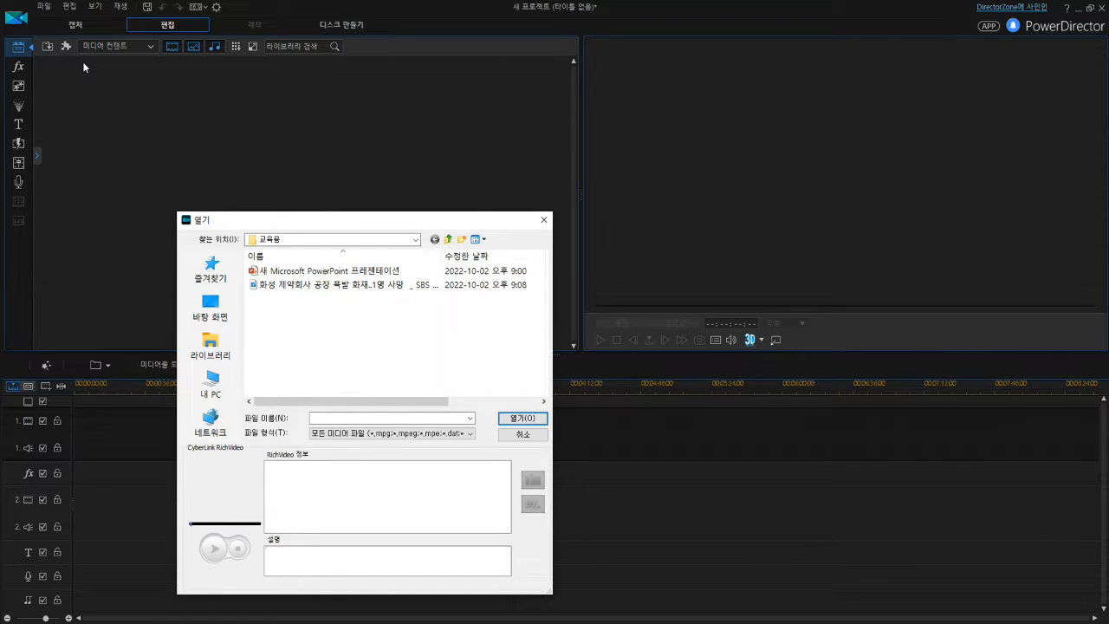
left_click(478, 239)
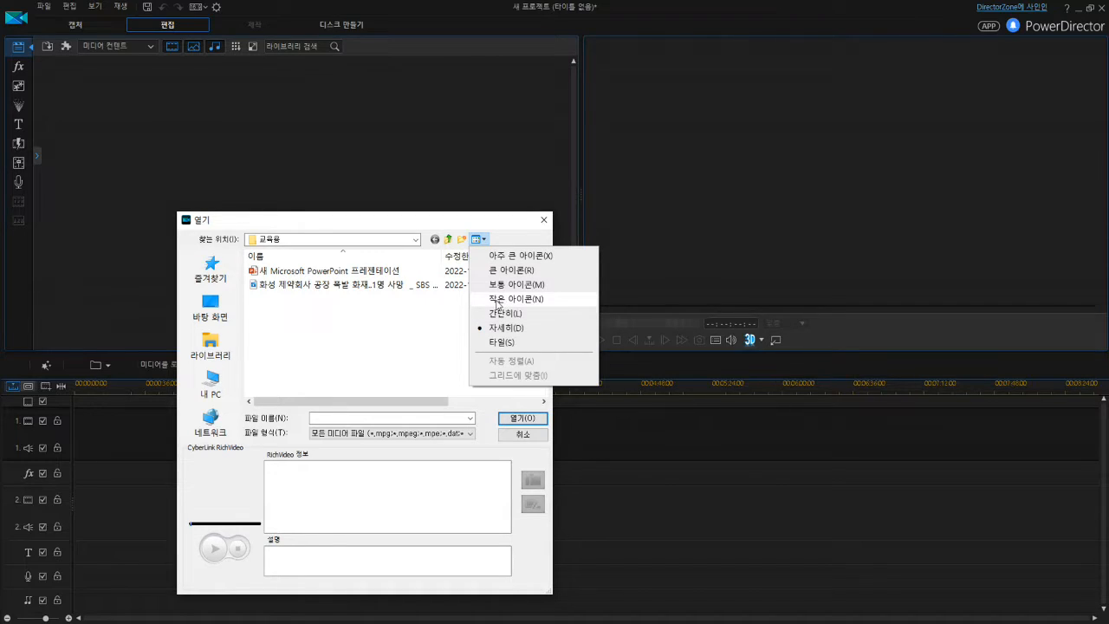
left_click(505, 271)
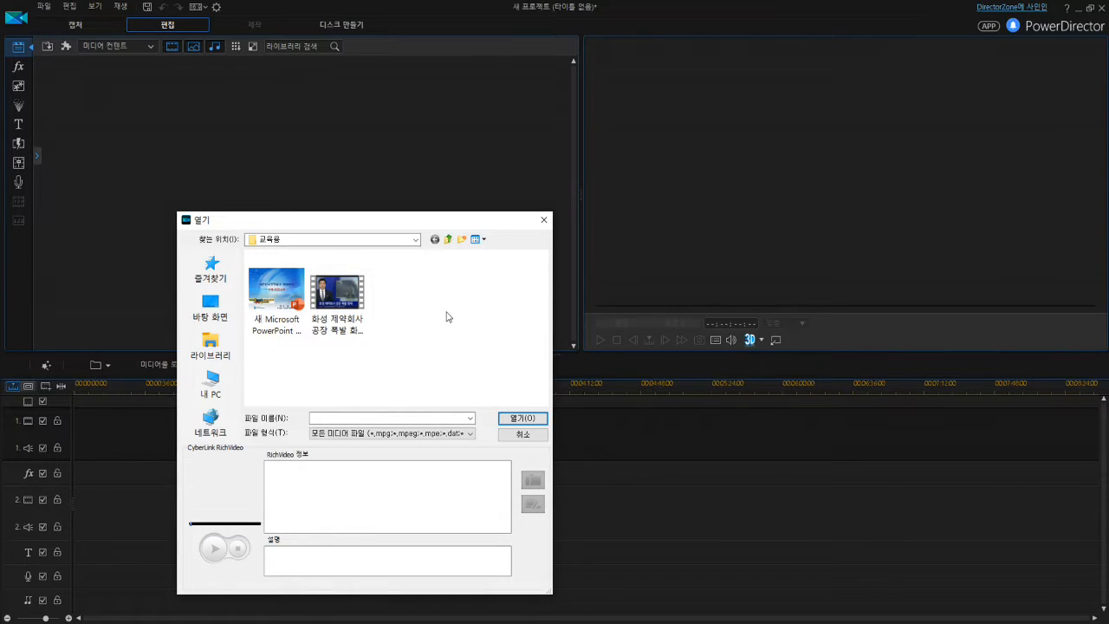
left_click(415, 240)
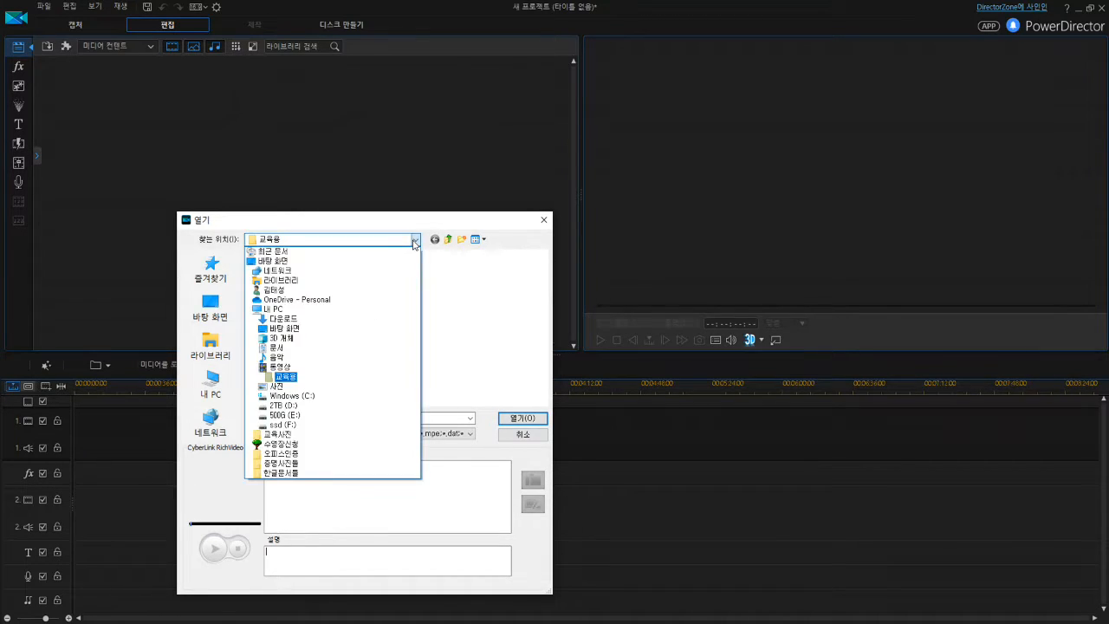
left_click(414, 243)
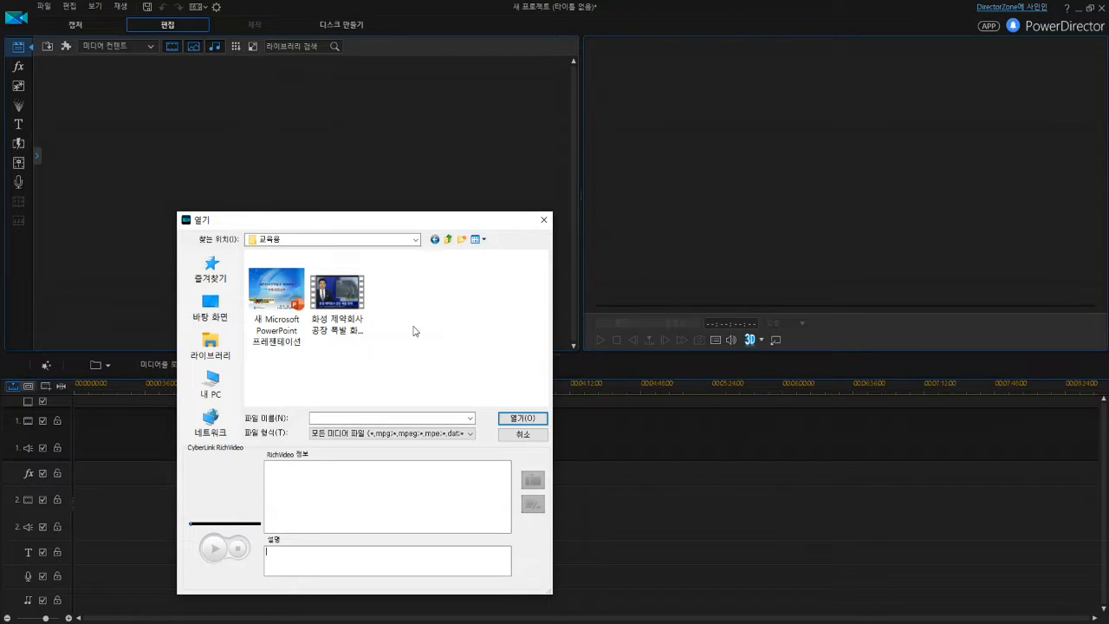
left_click(337, 299)
double_click(334, 295)
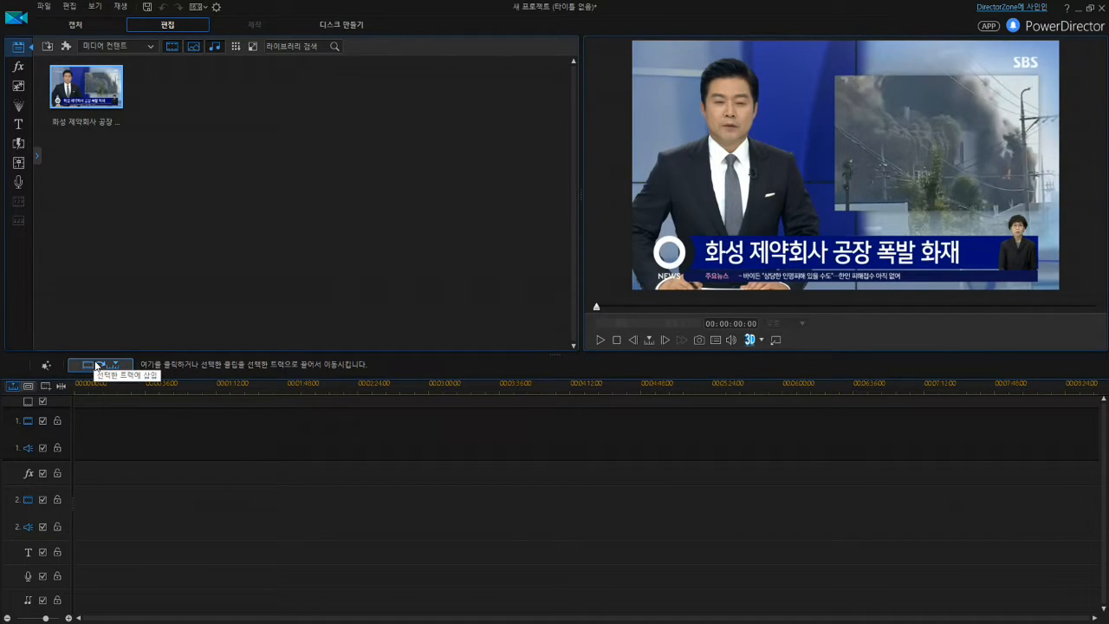
Insert the imported news video on track 1 at the start of the timeline.
left_click_drag(94, 95, 73, 427)
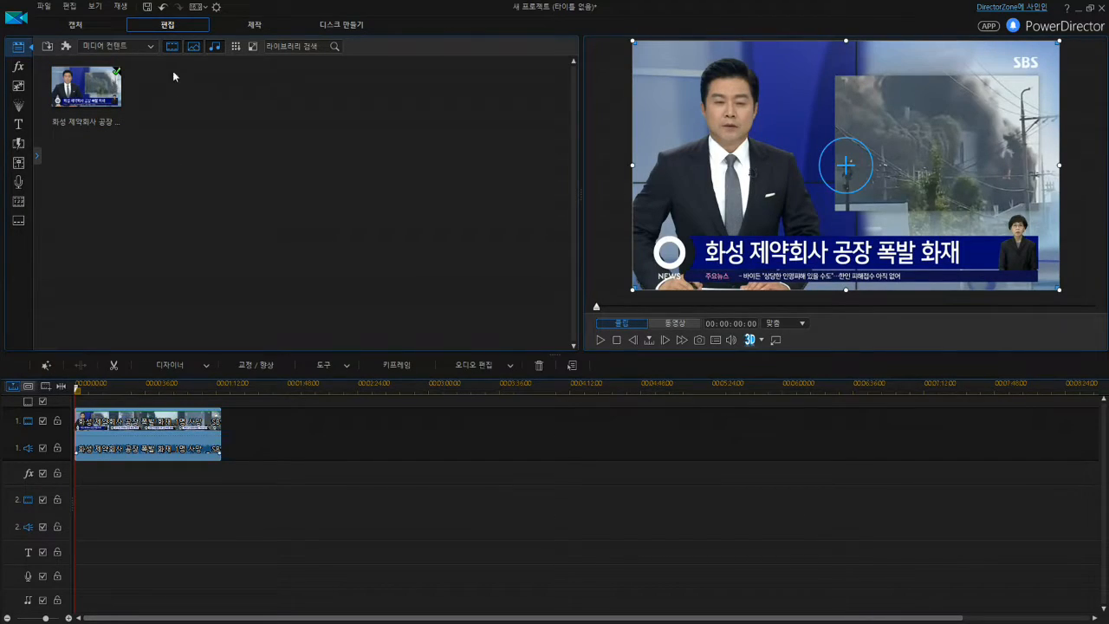
left_click(162, 6)
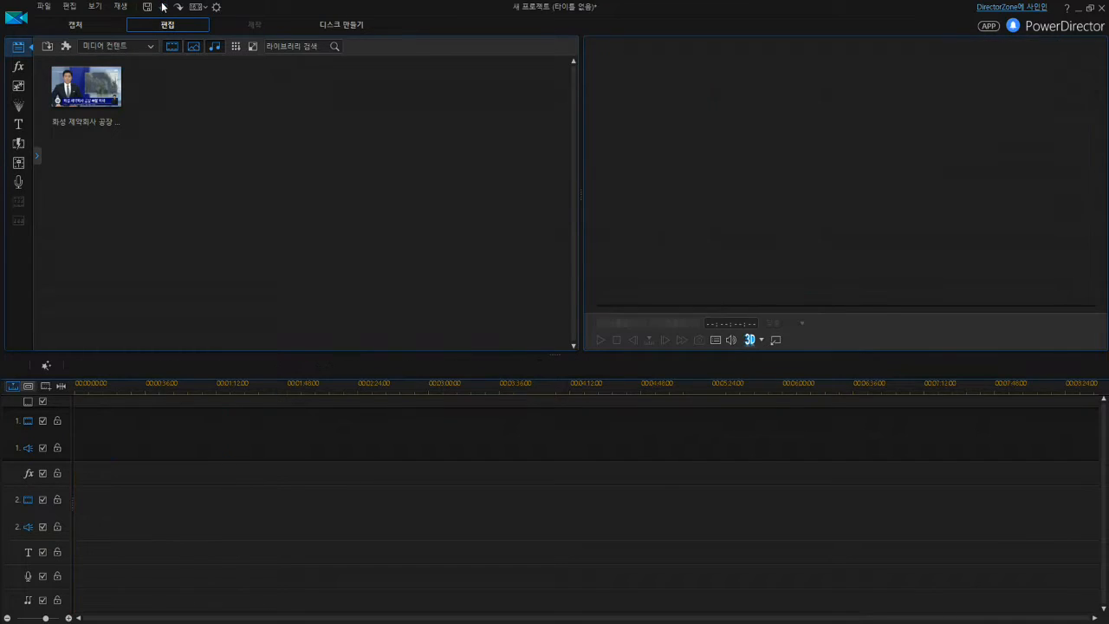
left_click(92, 97)
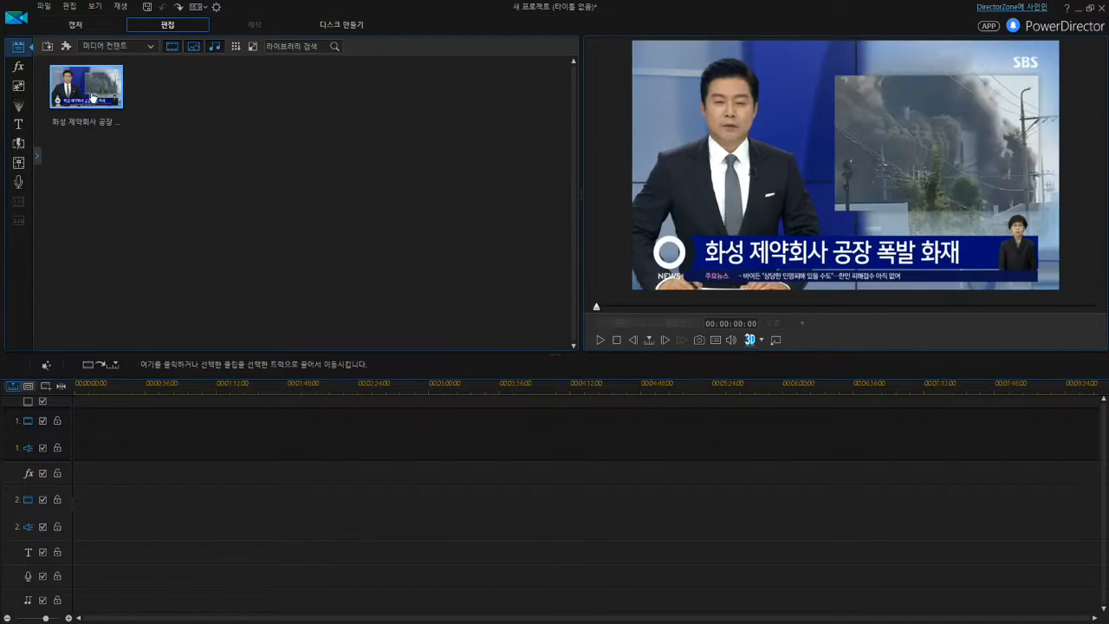
left_click(104, 368)
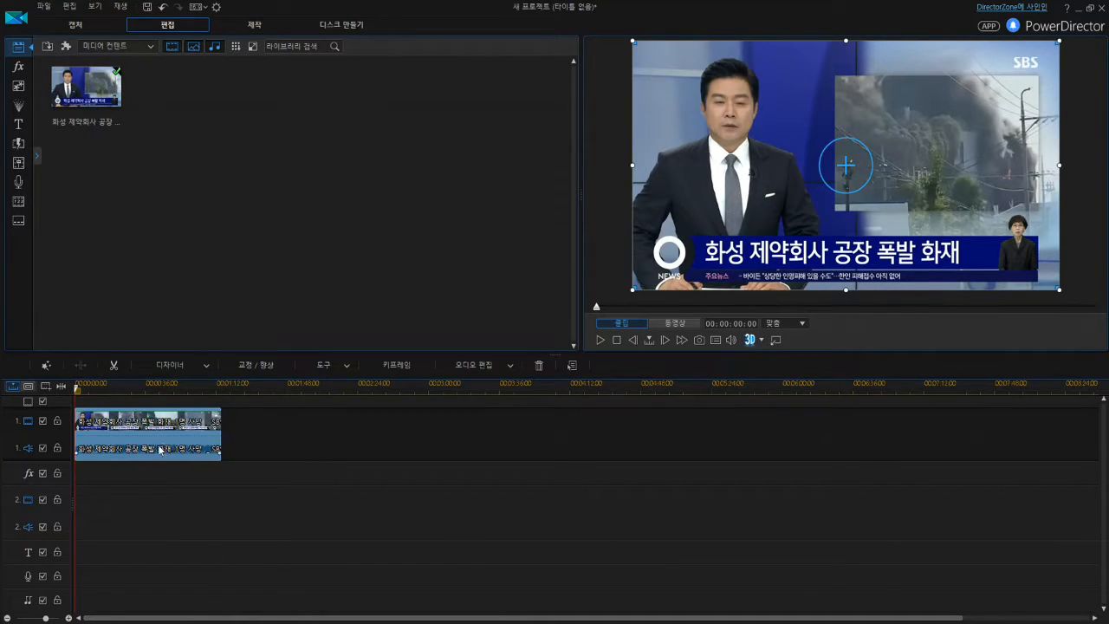
Preview the news video from the media library, restarting playback once from the beginning.
left_click(235, 223)
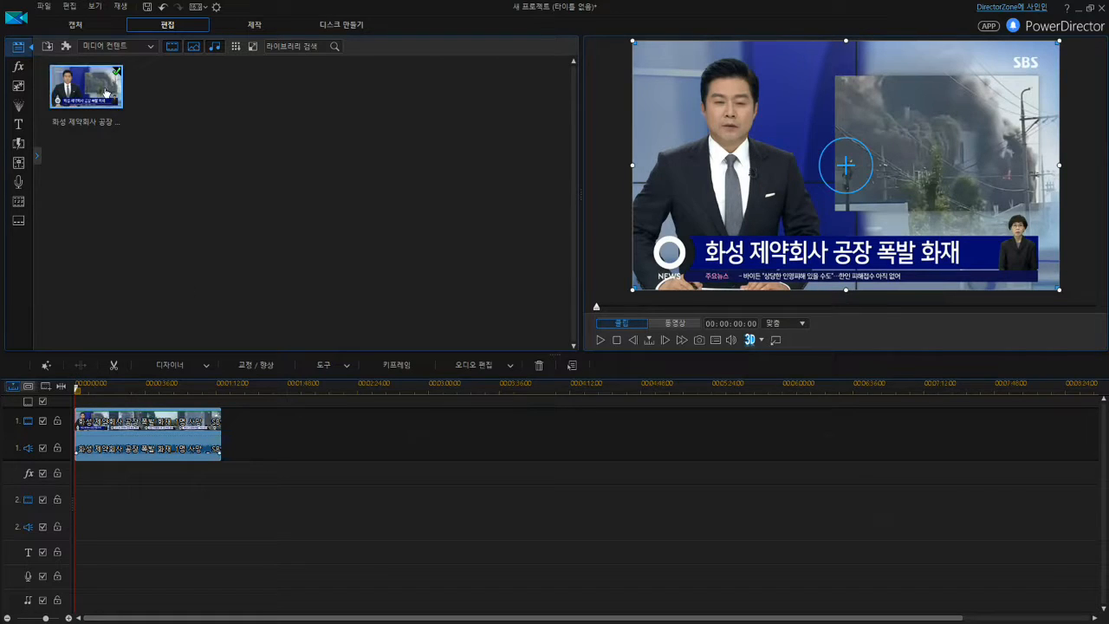
left_click(599, 342)
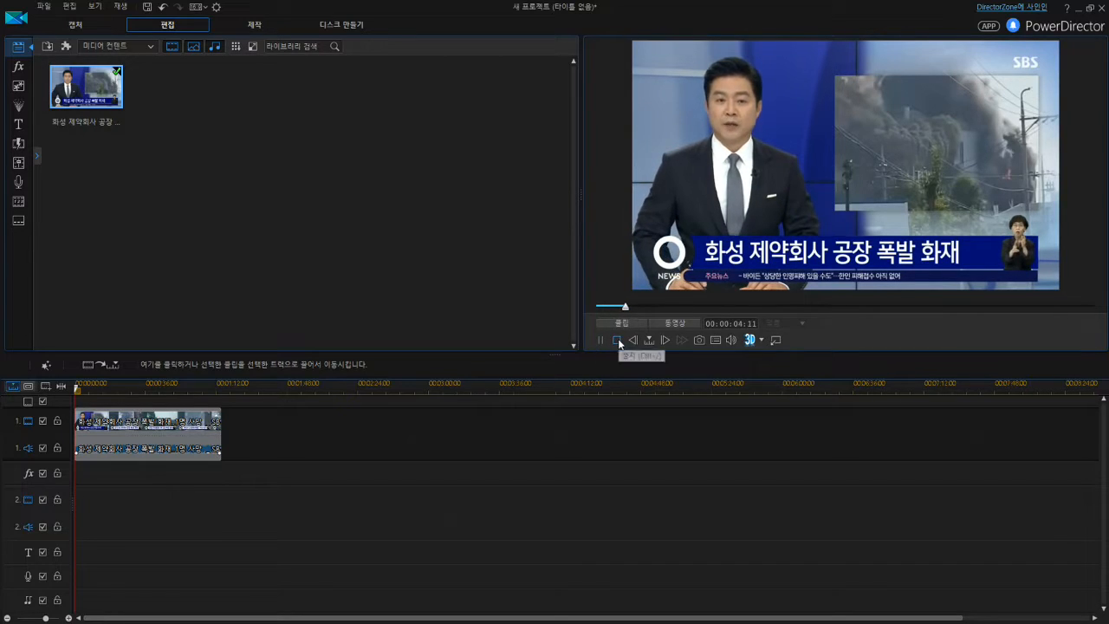
left_click(617, 339)
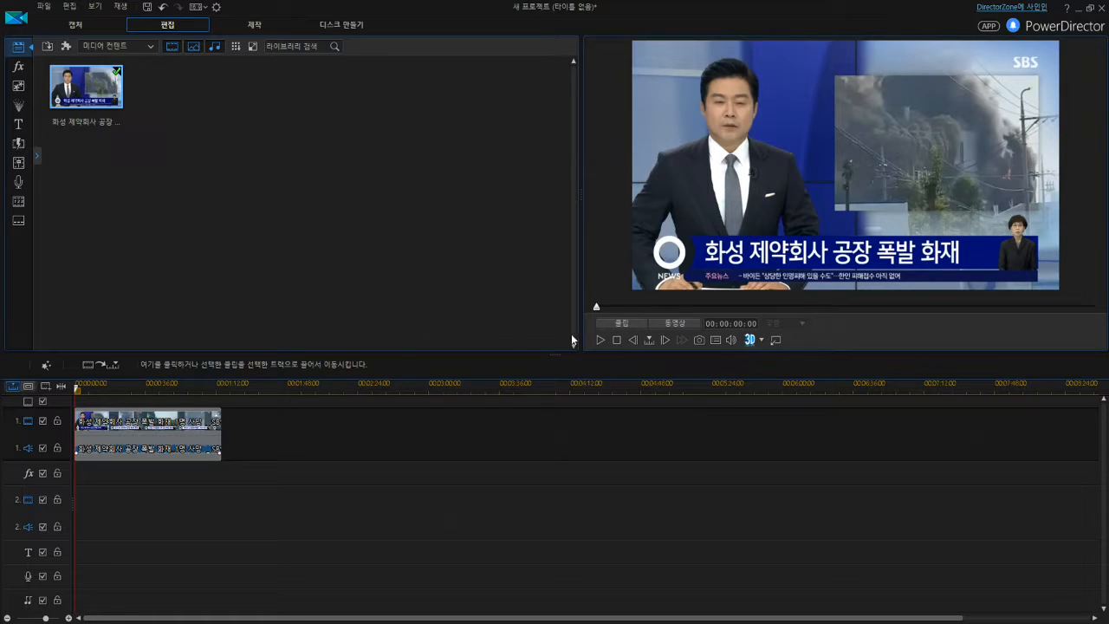
left_click(600, 340)
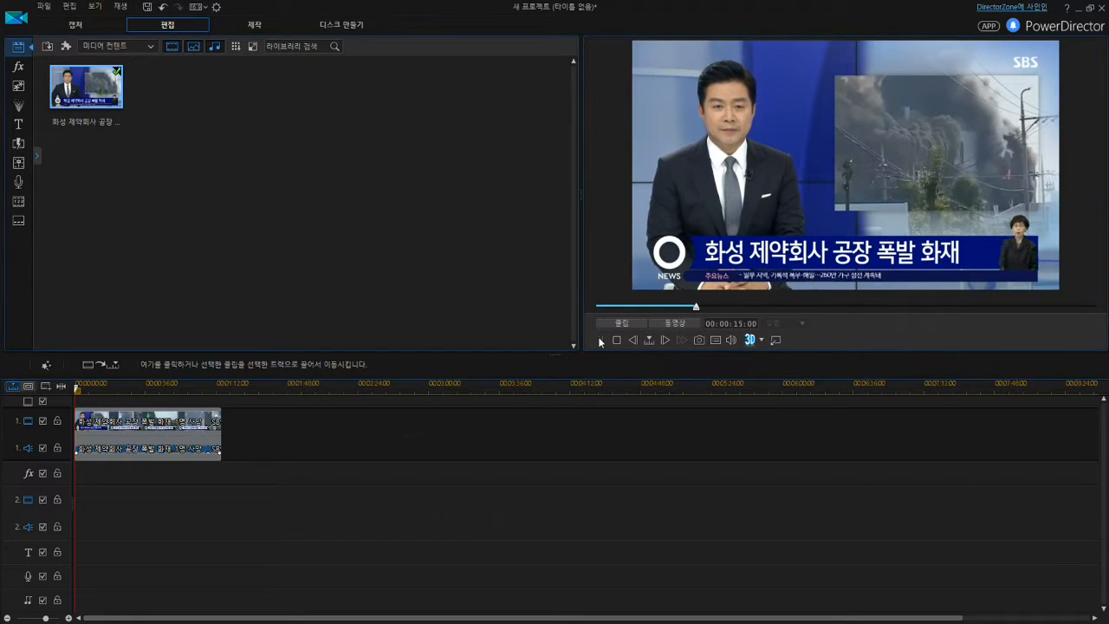
left_click(599, 340)
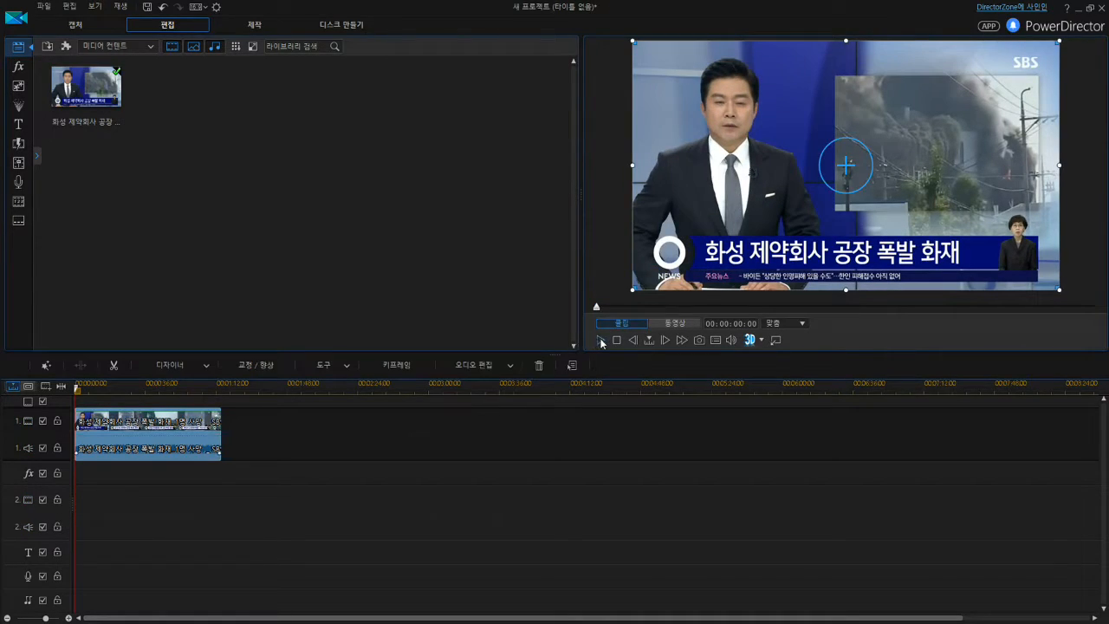
Play the timeline up to 00:00:14:19 and split the news clip at that point.
left_click(601, 341)
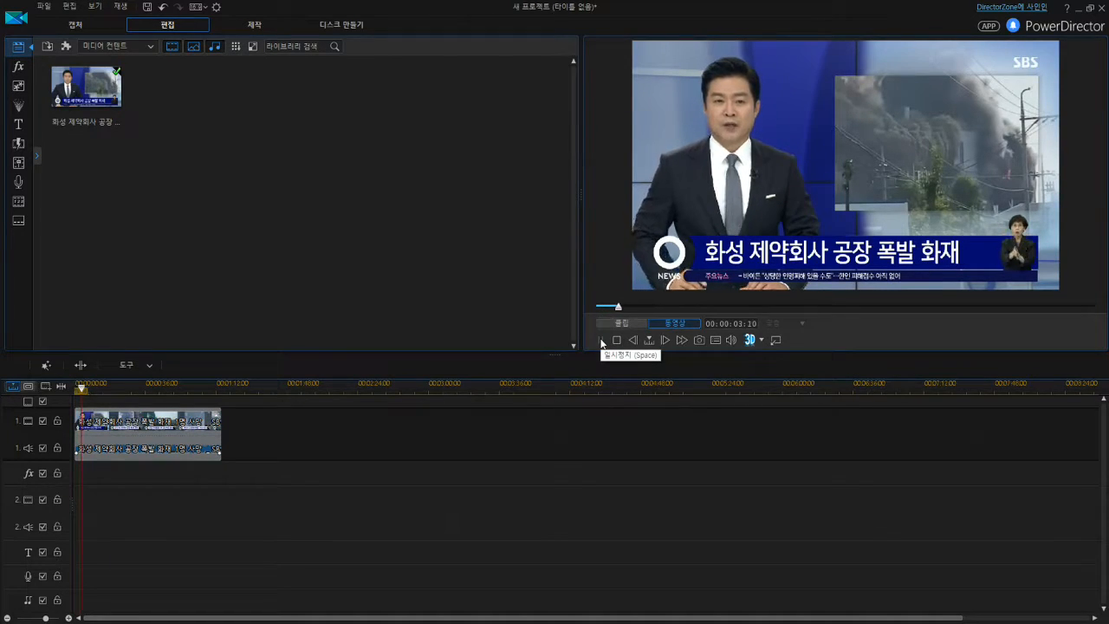
left_click(601, 340)
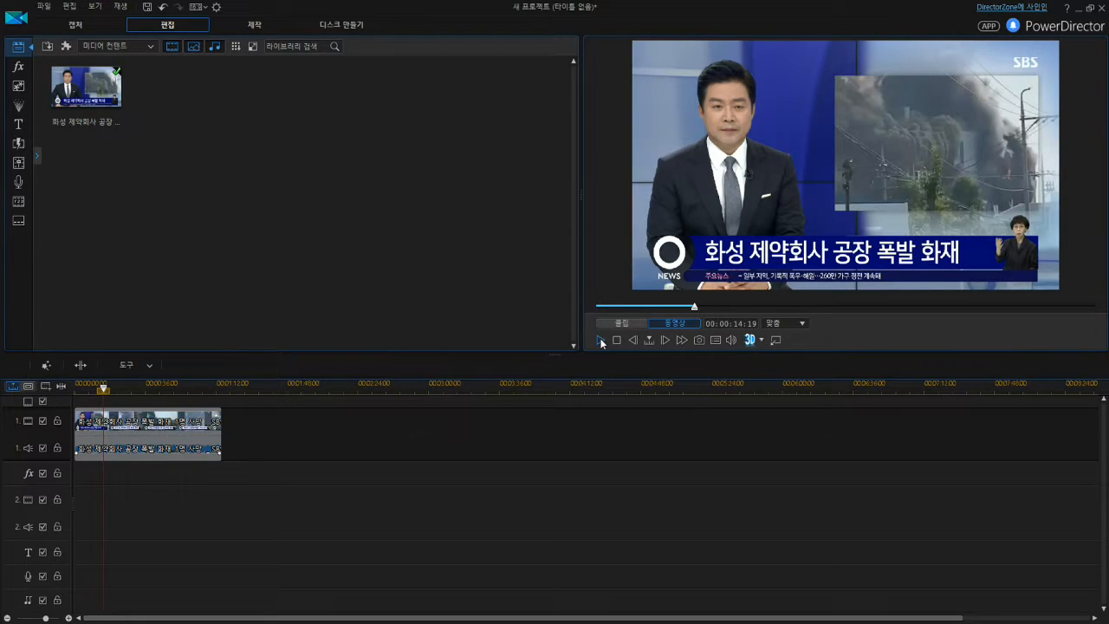
left_click(79, 366)
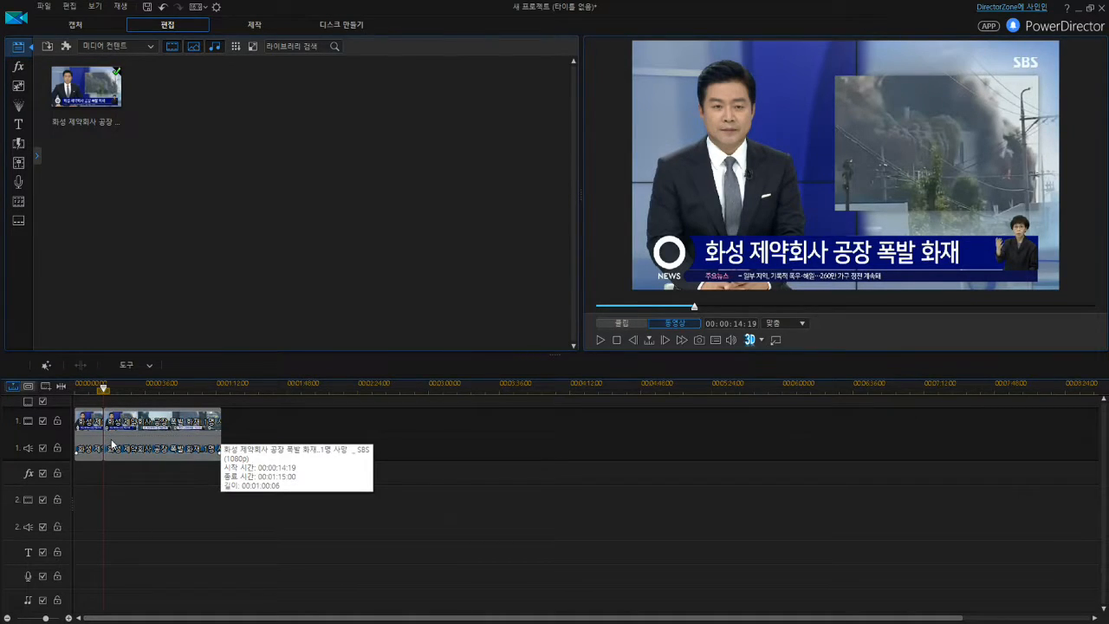
Try moving the second segment along track 1 to start at 00:01:40:15, and undo the move.
left_click_drag(111, 445, 280, 444)
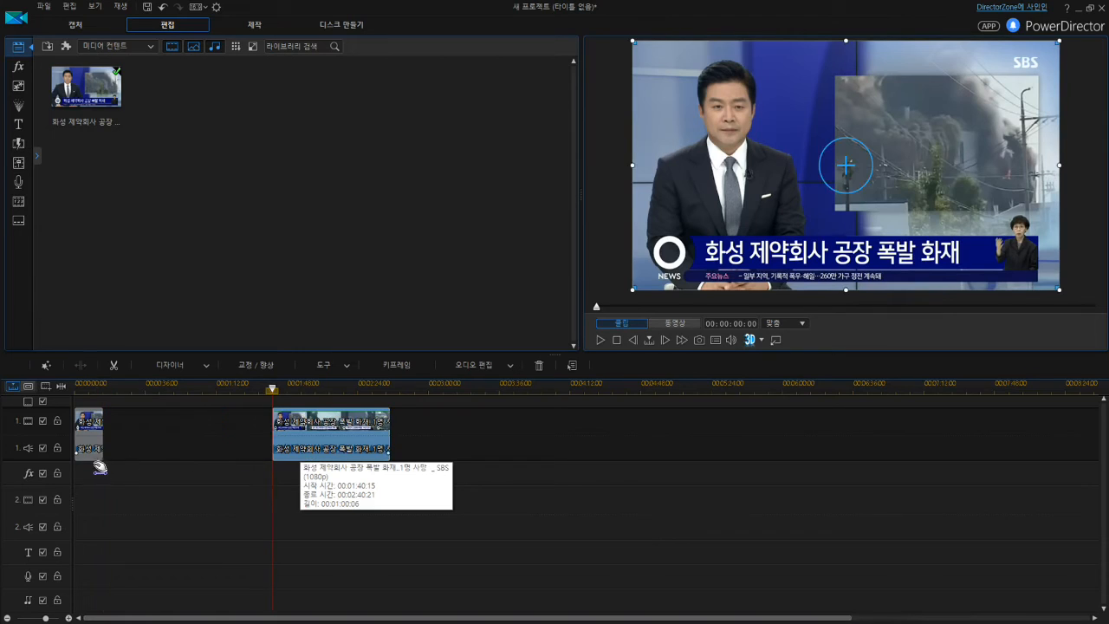
left_click(82, 448)
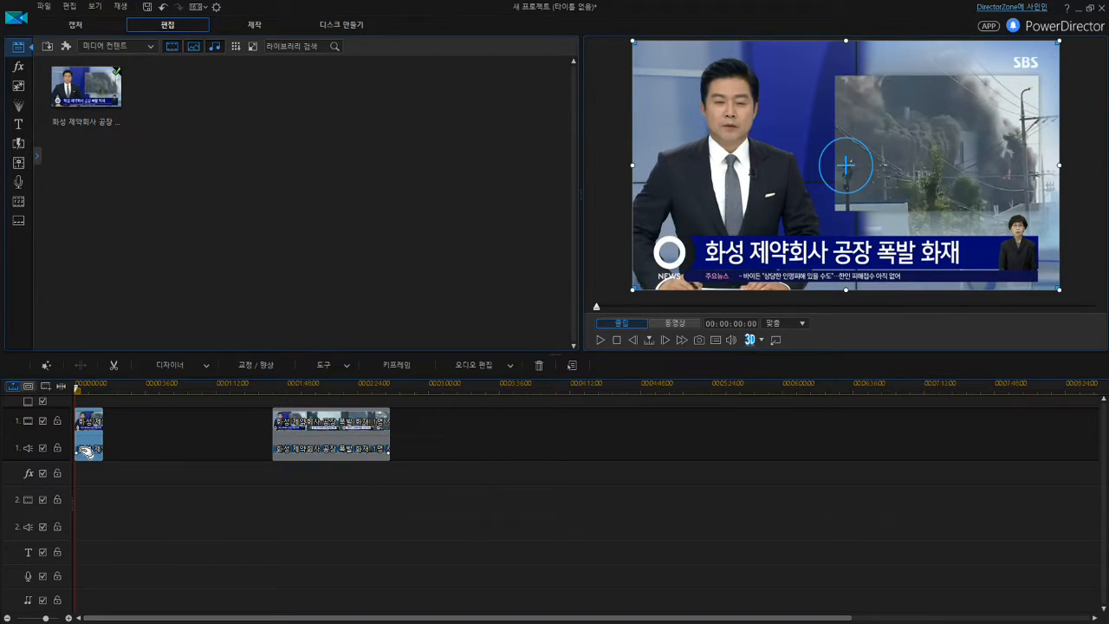
left_click(160, 9)
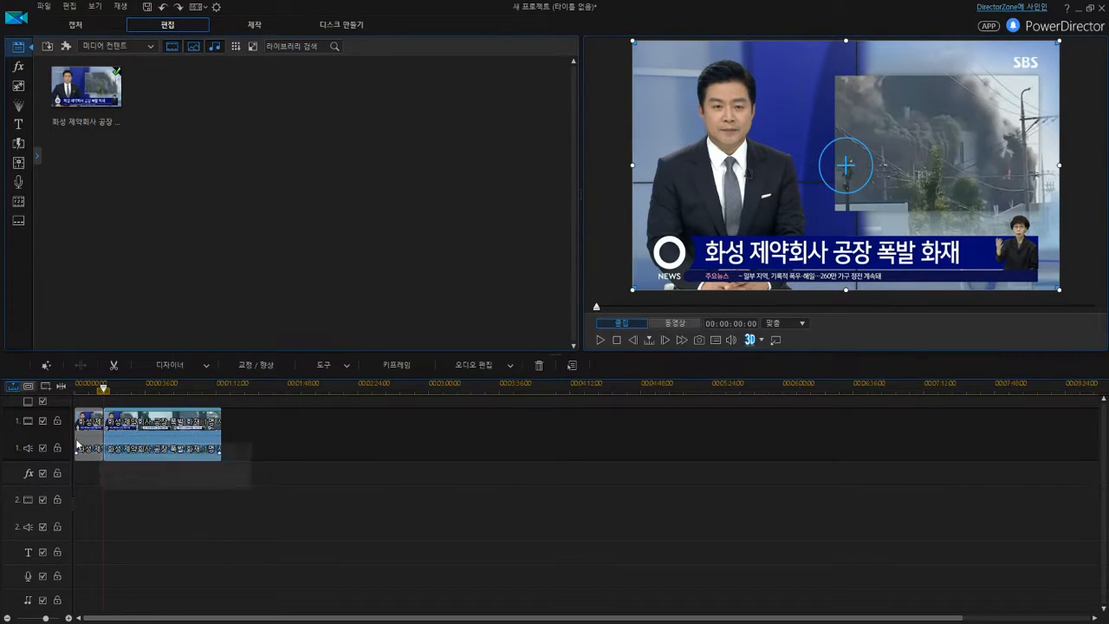
Try cutting the first segment from track 1 while leaving a gap, and undo the cut.
left_click(88, 433)
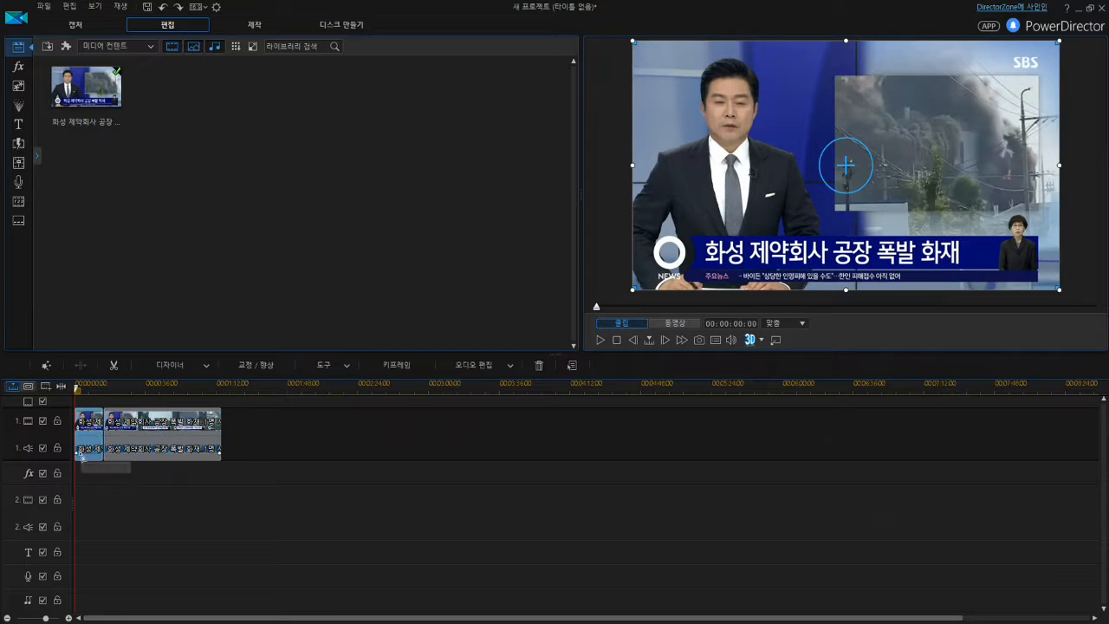
right_click(87, 436)
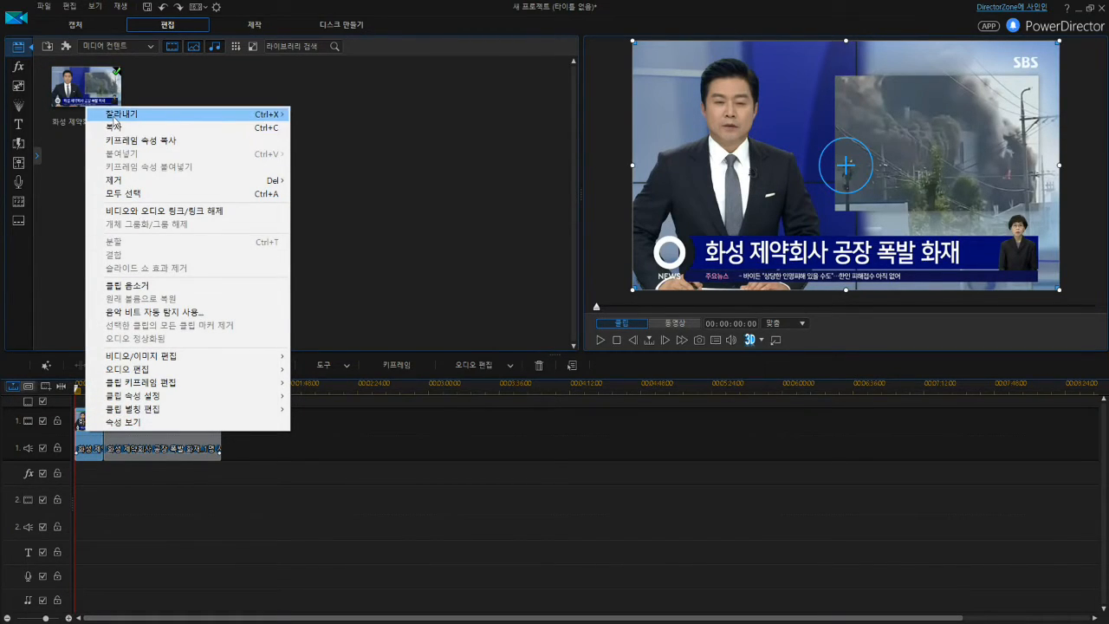
mouse_move(114, 119)
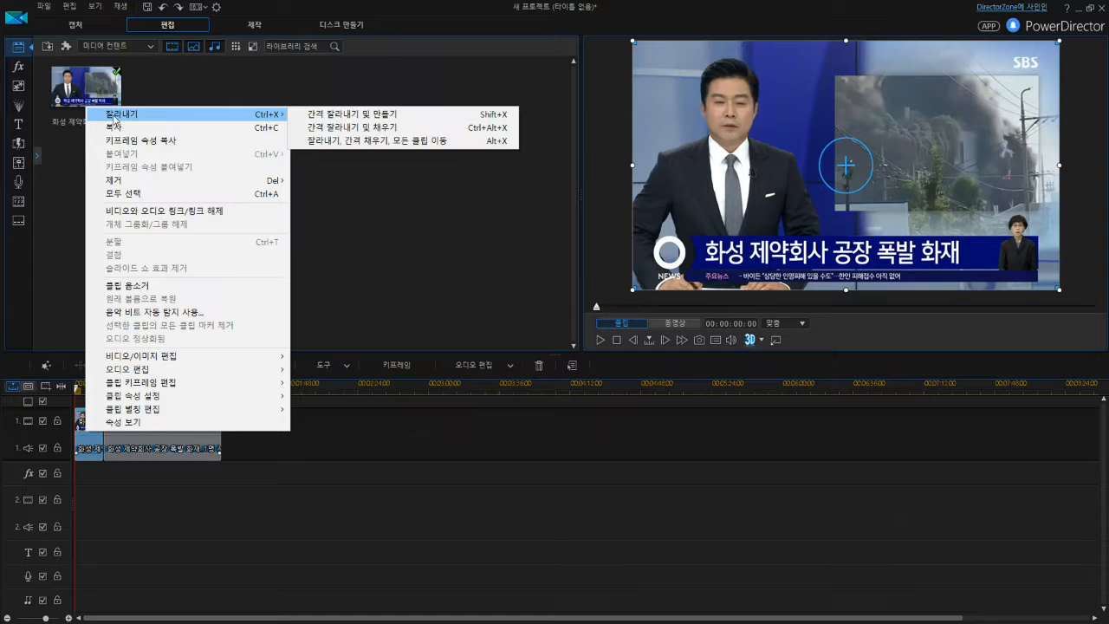
left_click(325, 116)
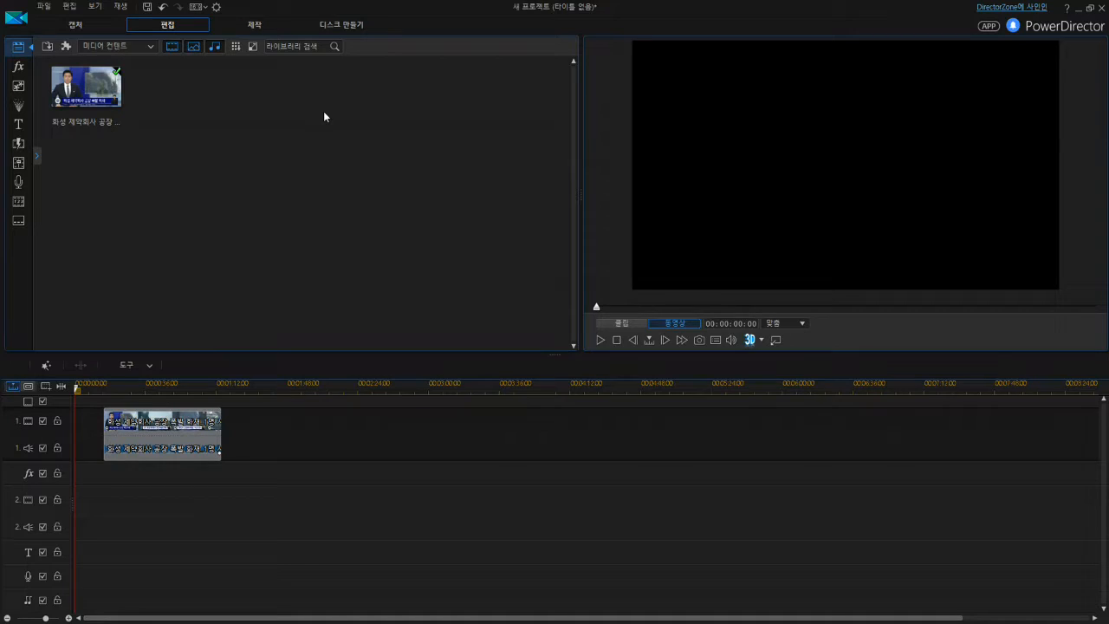
left_click(162, 7)
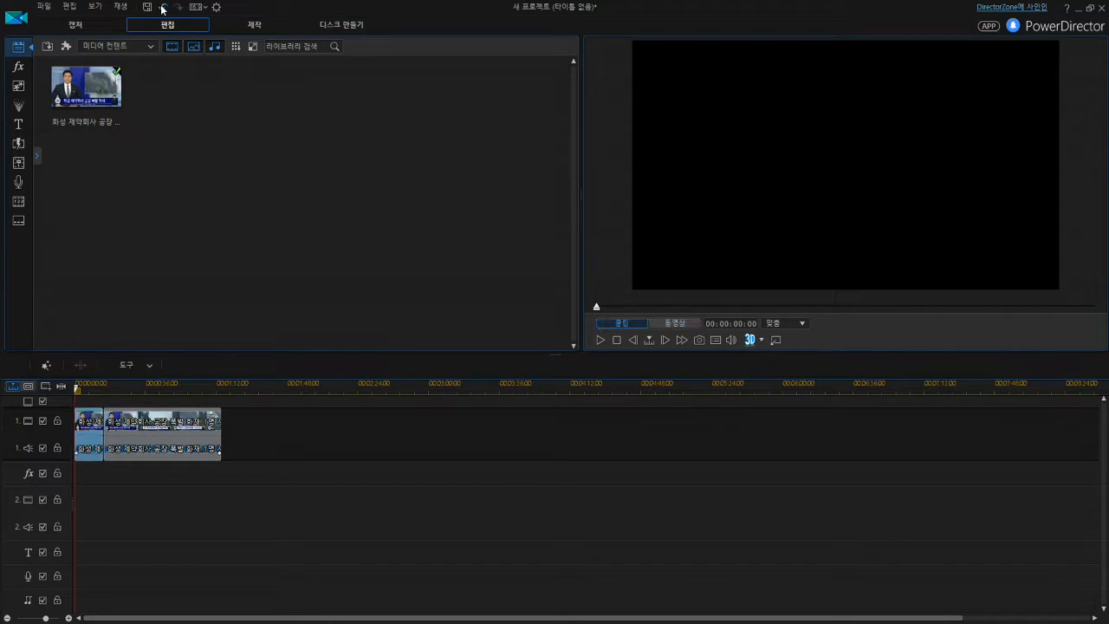
Cut the first segment from track 1 and fill the gap with the remaining segment.
right_click(85, 429)
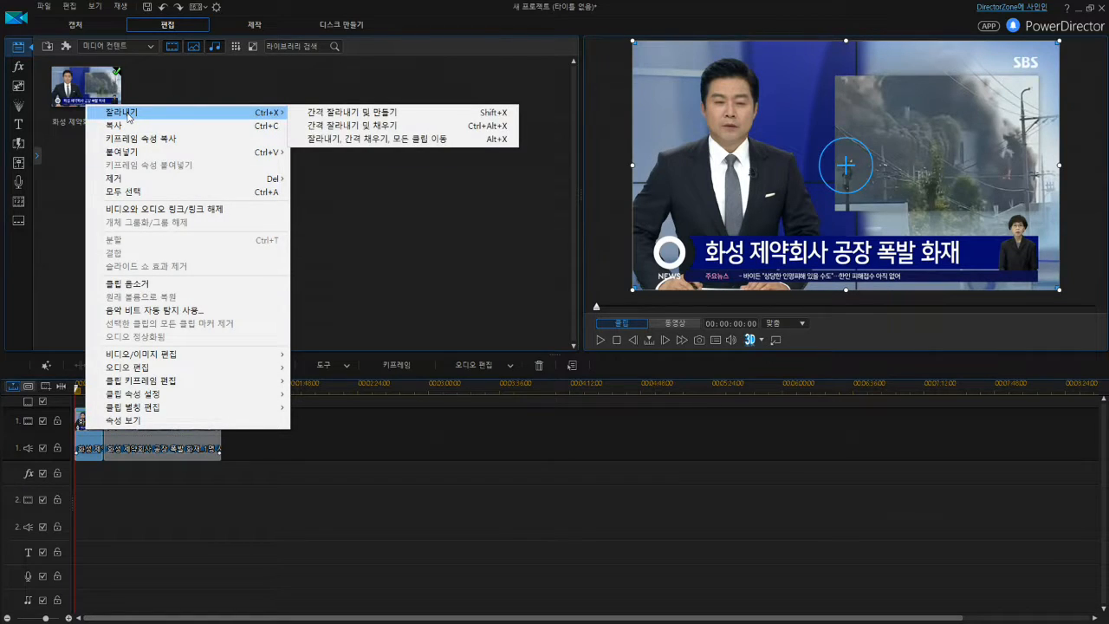
left_click(361, 129)
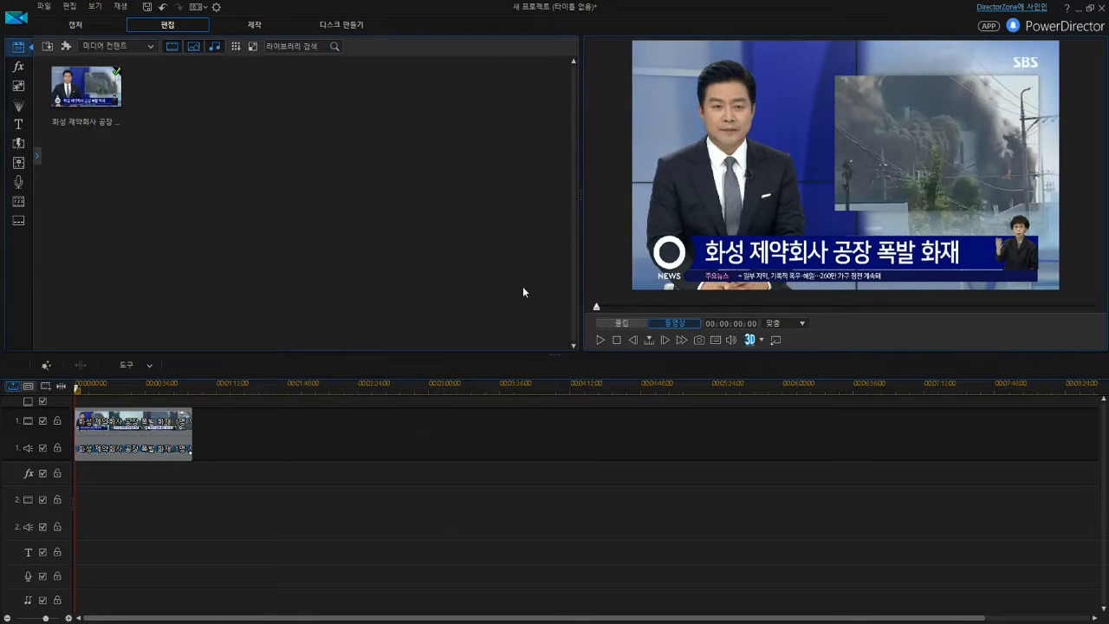
Play the timeline and split the news clip at 00:00:49:13.
left_click(601, 340)
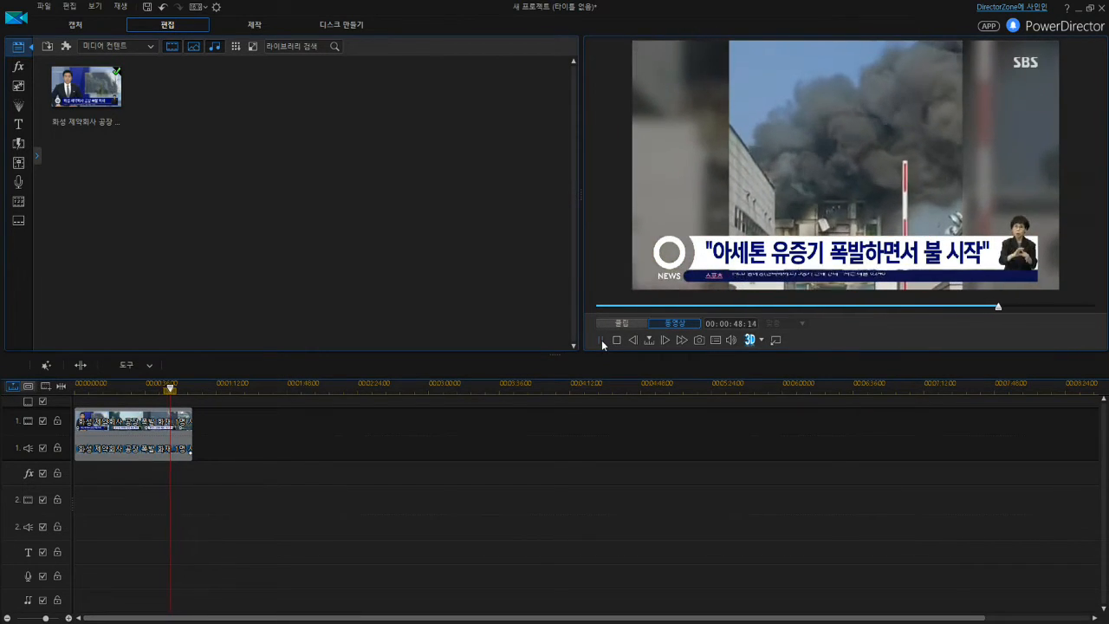
left_click(601, 339)
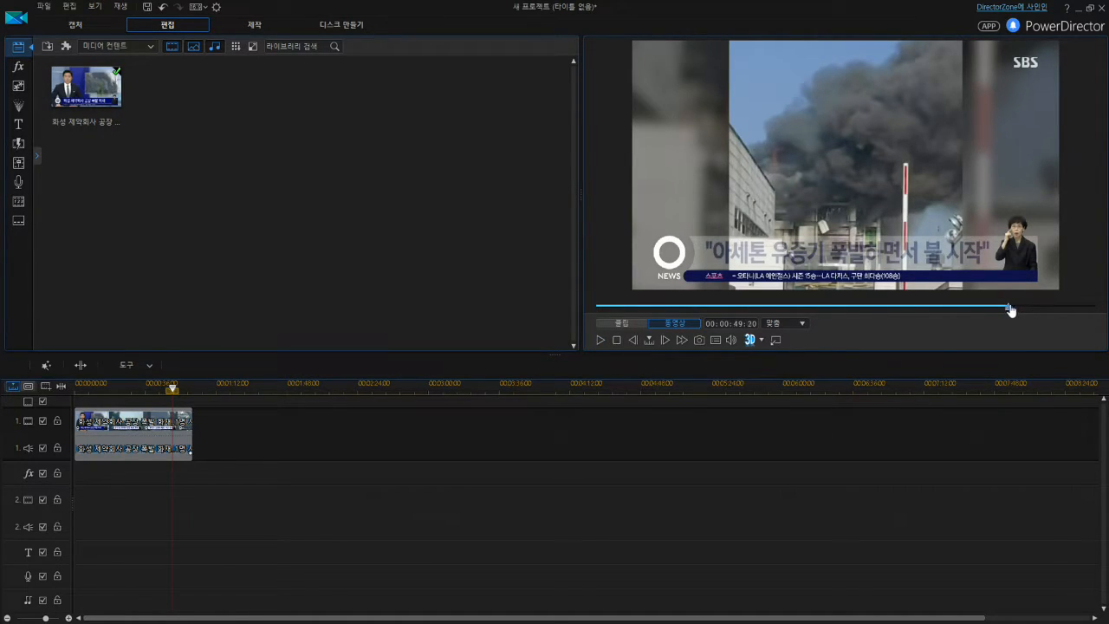
left_click_drag(1012, 309, 994, 309)
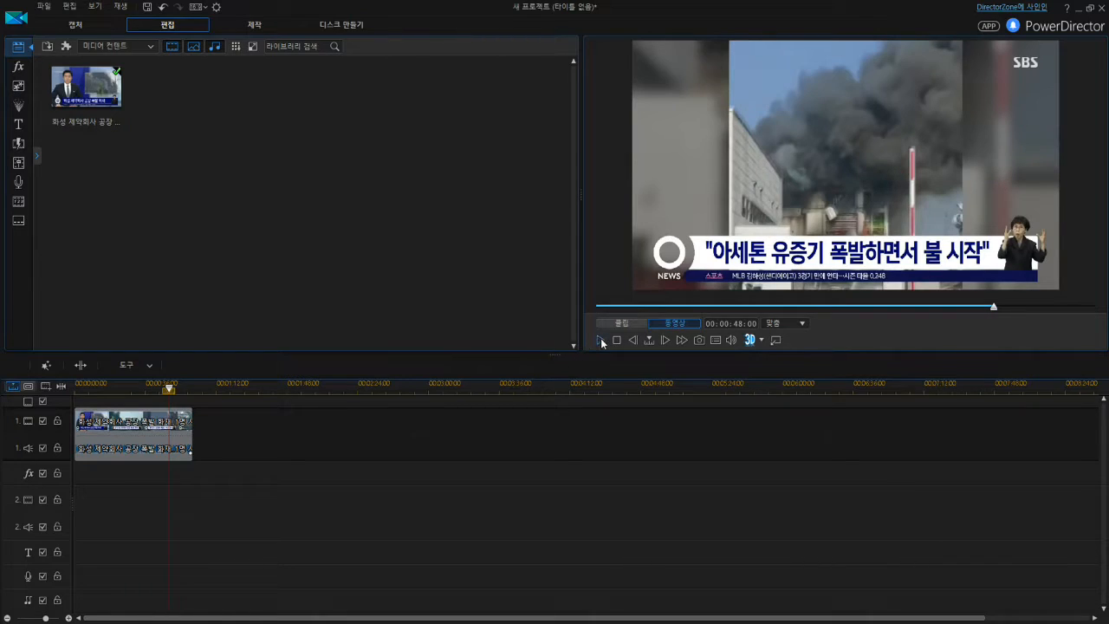
left_click(602, 341)
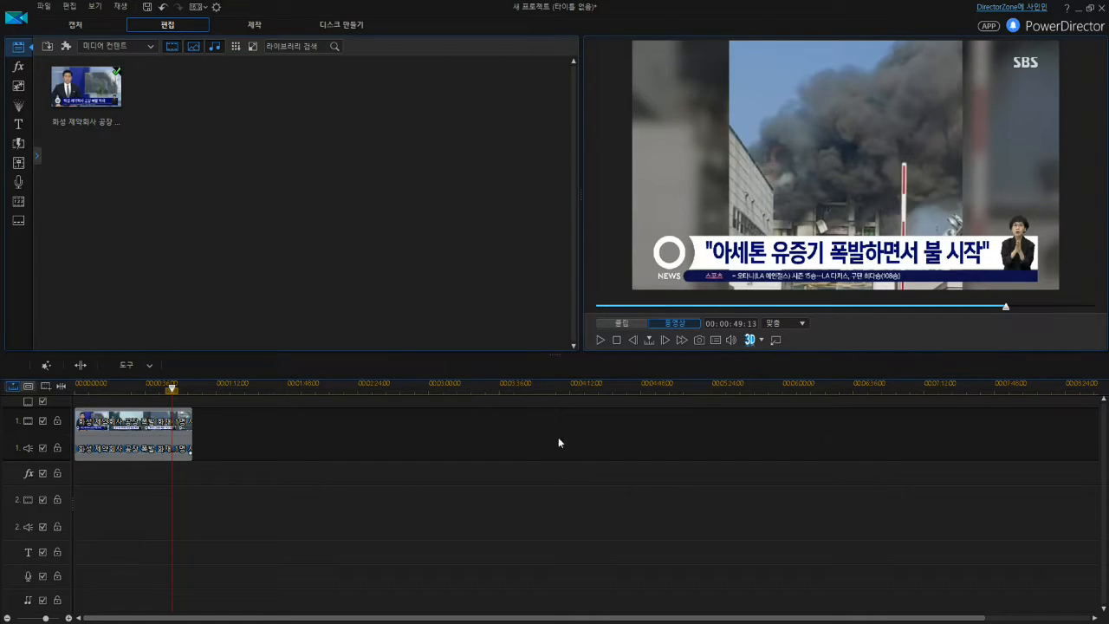
left_click(80, 366)
Try moving the last segment further along track 1, and undo the moves.
mouse_move(185, 444)
left_mouse_down()
mouse_move(249, 443)
mouse_move(198, 456)
left_mouse_up()
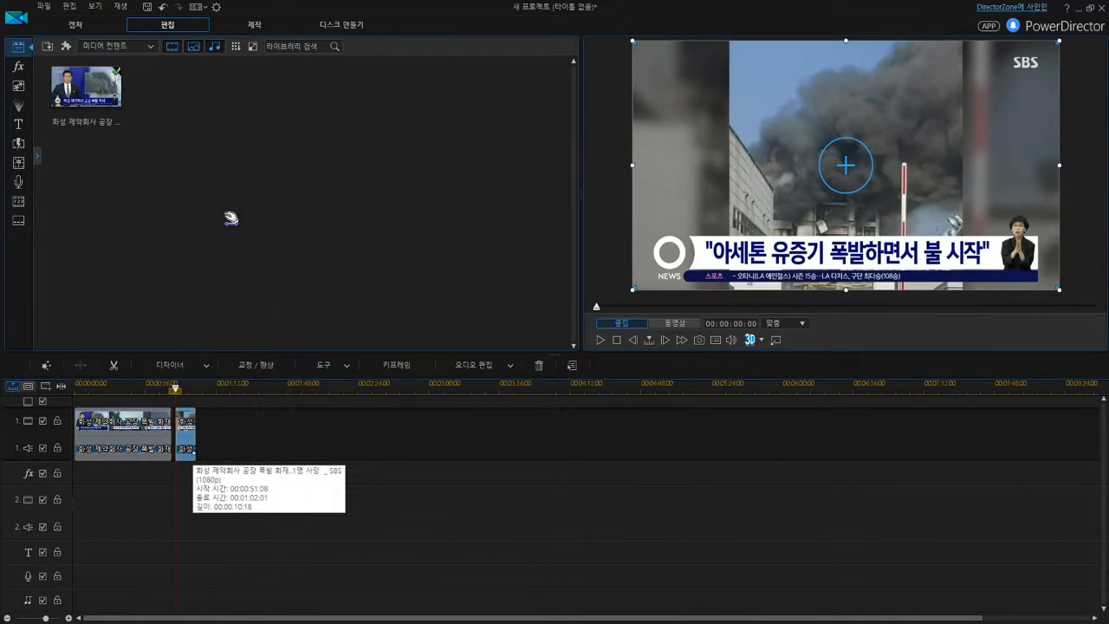
left_click(164, 6)
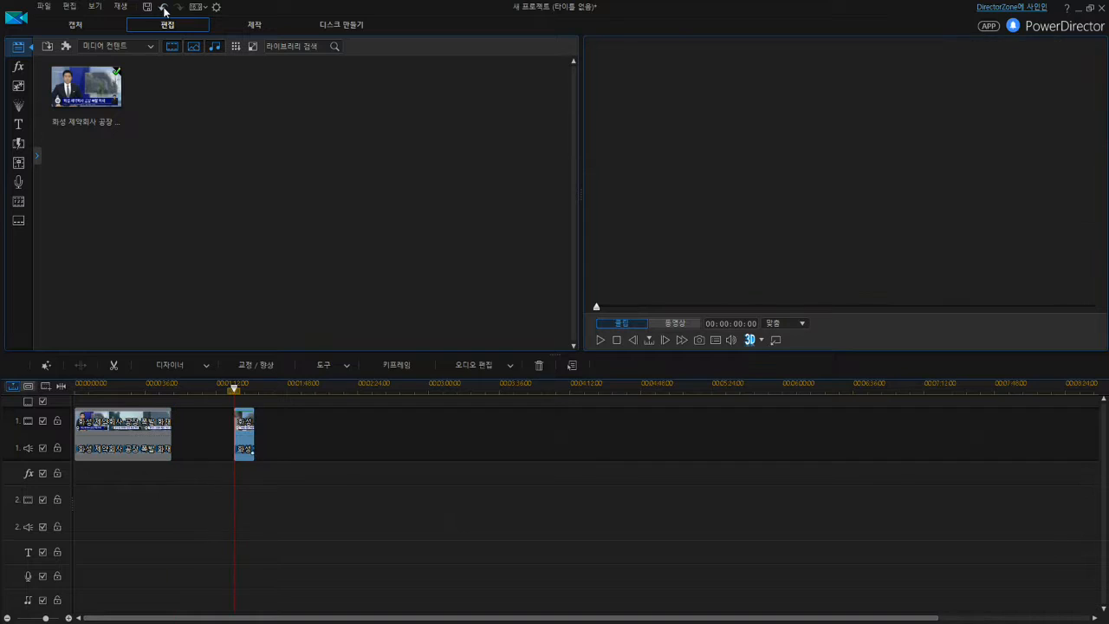
left_click(163, 7)
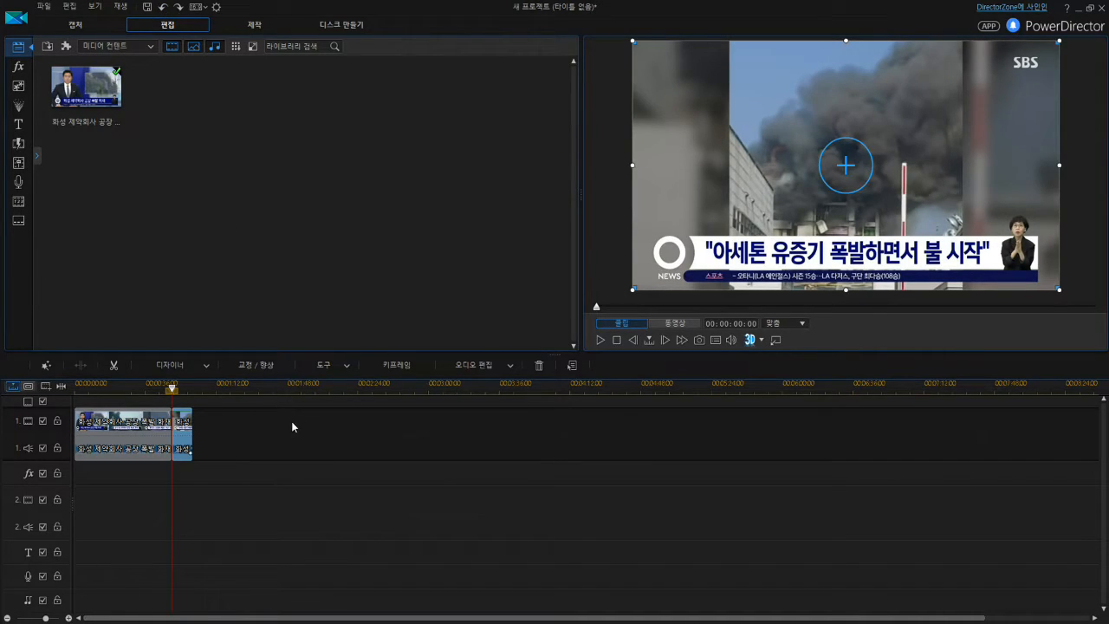
Cut the segment after the 00:00:49:13 split from track 1.
right_click(185, 433)
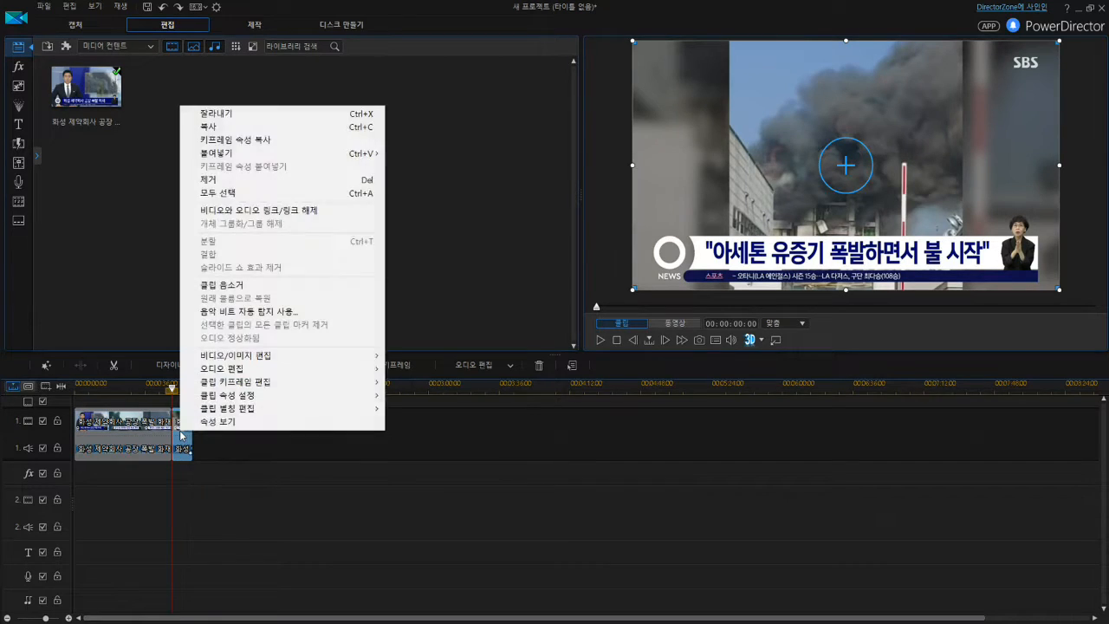
left_click(227, 113)
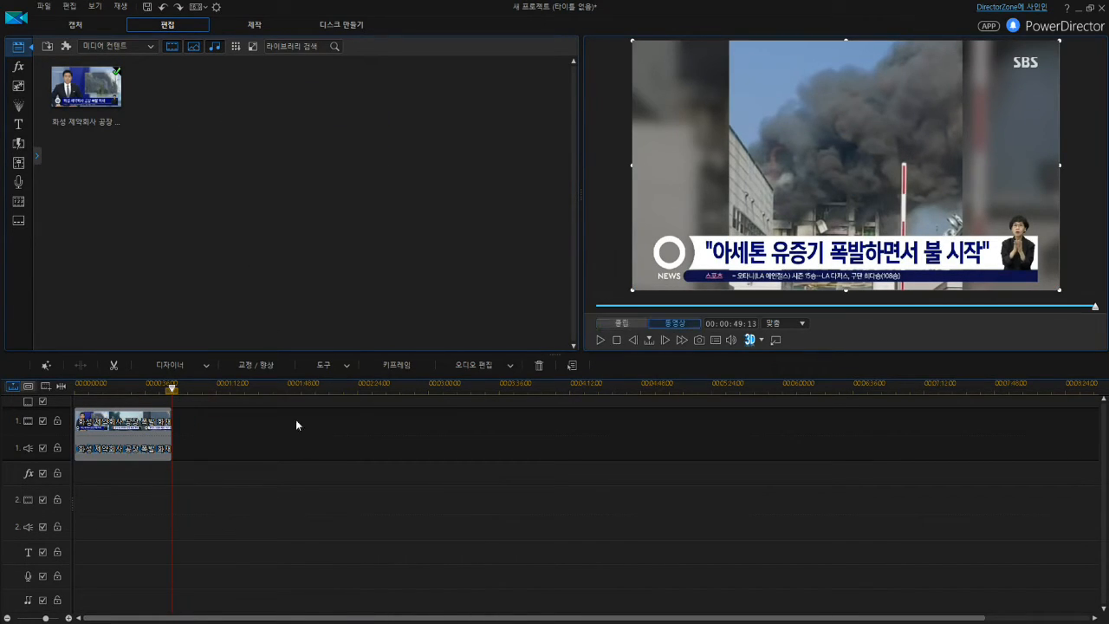
Play the remaining clip from its start and split it at 00:00:11:02 and 00:00:16:23.
left_click(122, 455)
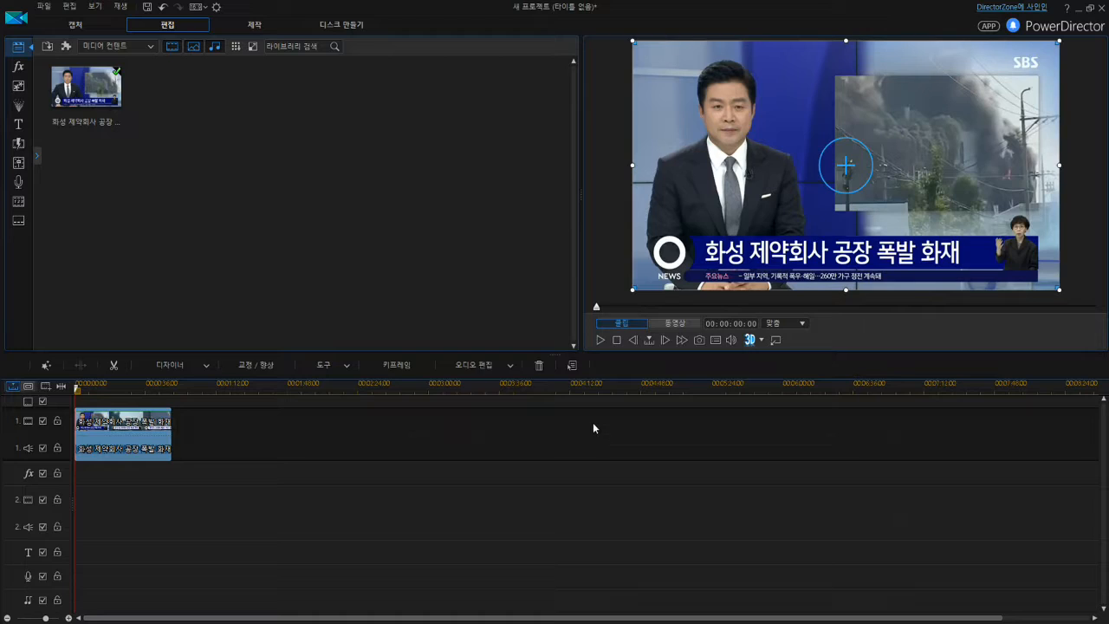
left_click(599, 342)
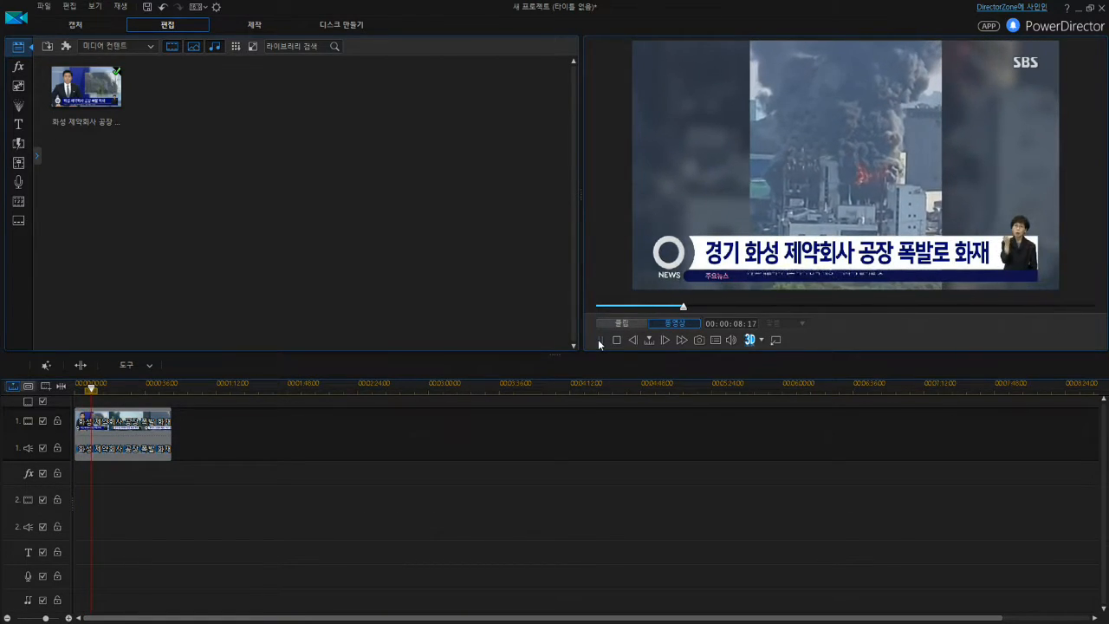
left_click(599, 340)
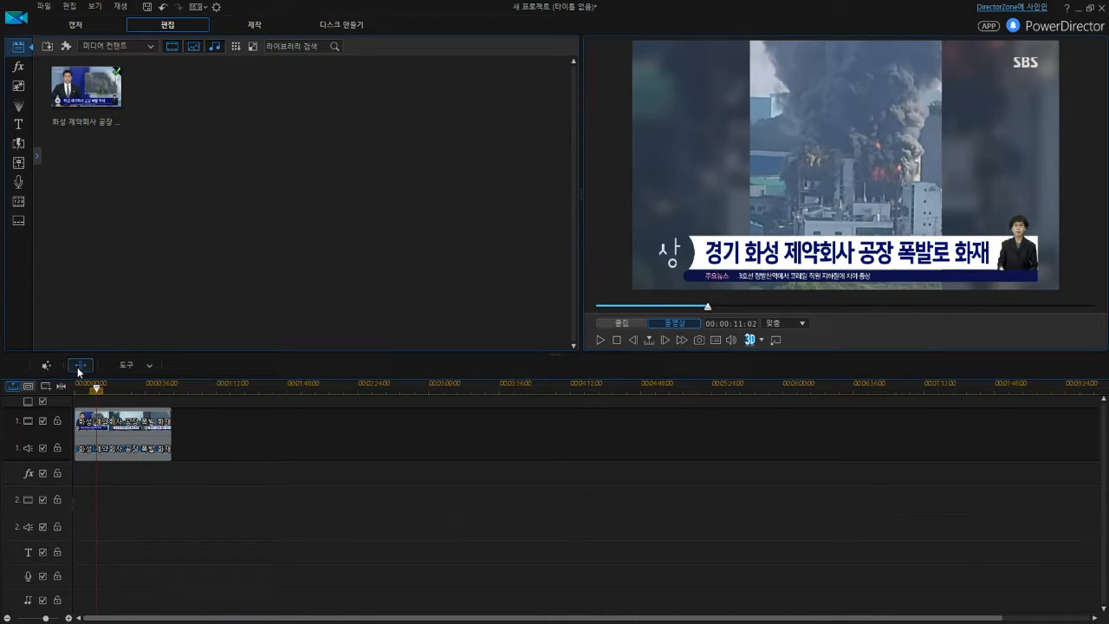
left_click(79, 365)
left_click(600, 341)
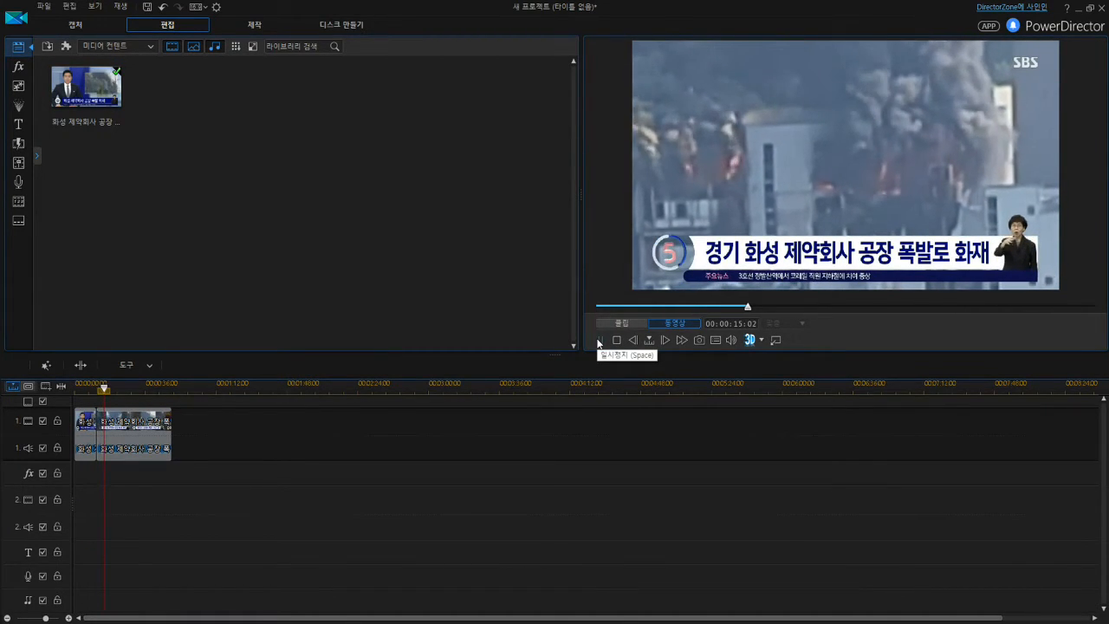
left_click(599, 341)
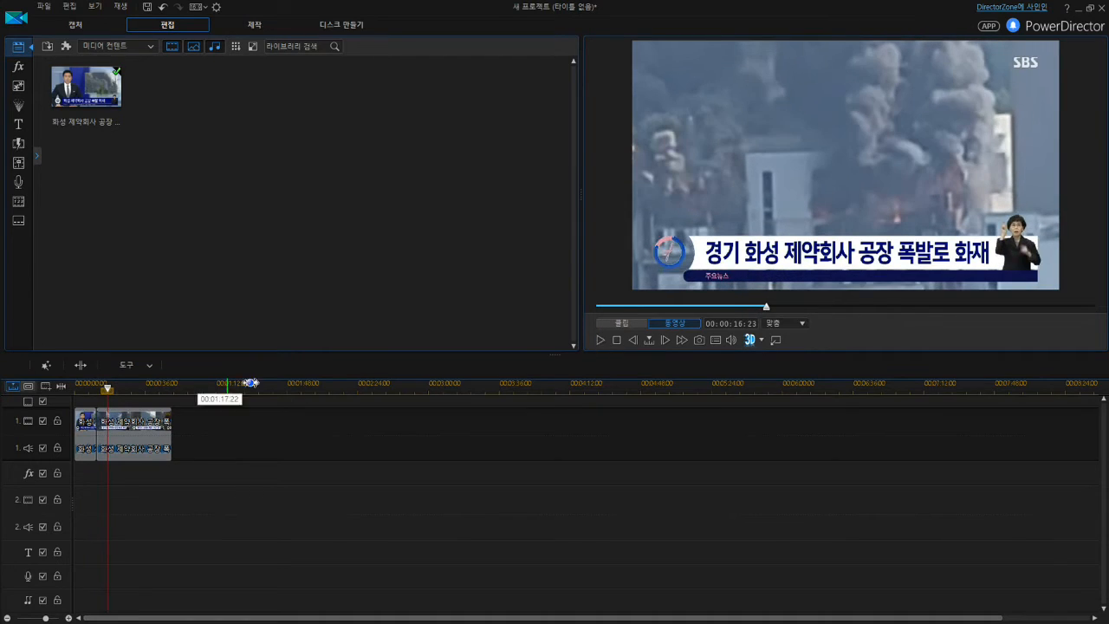
left_click(81, 366)
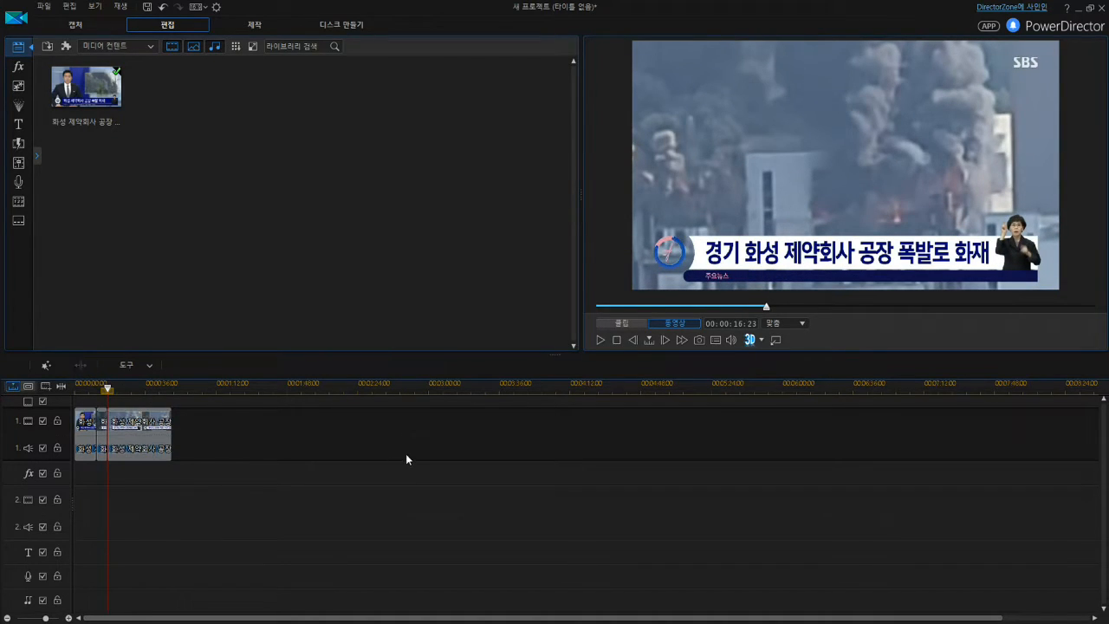
Cut the short middle segment between the two splits and fill the gap.
left_click(101, 433)
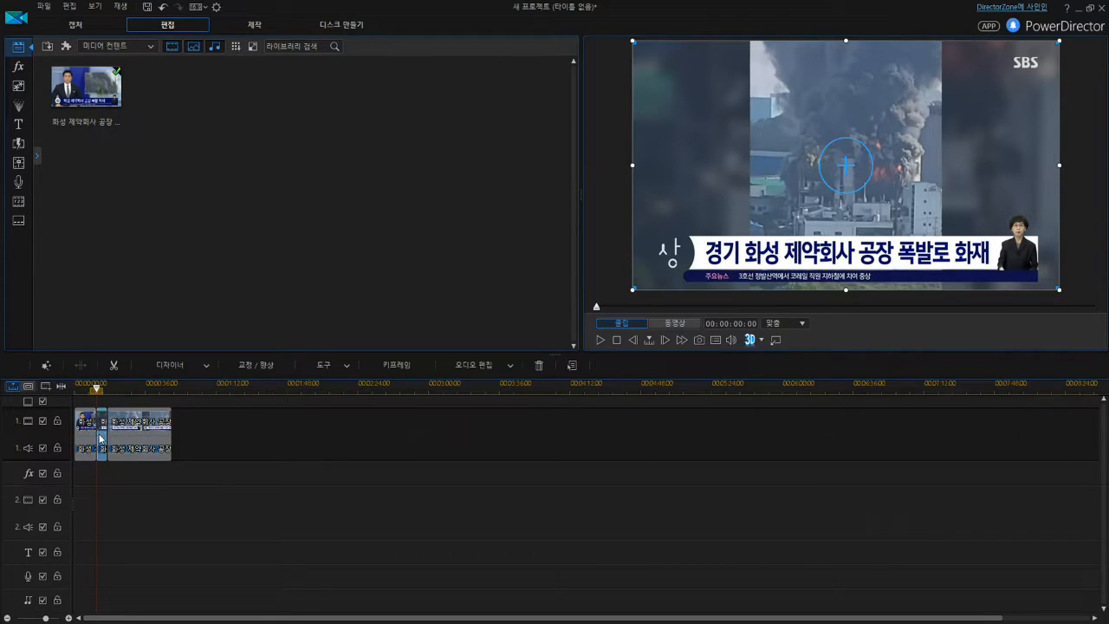
right_click(101, 433)
mouse_move(168, 124)
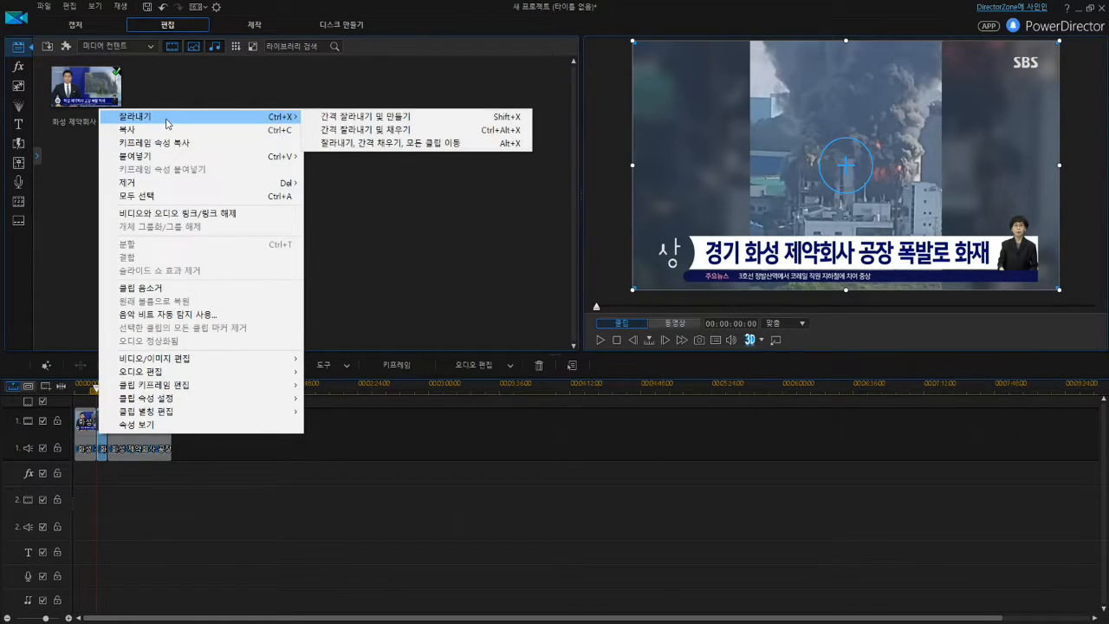
left_click(331, 130)
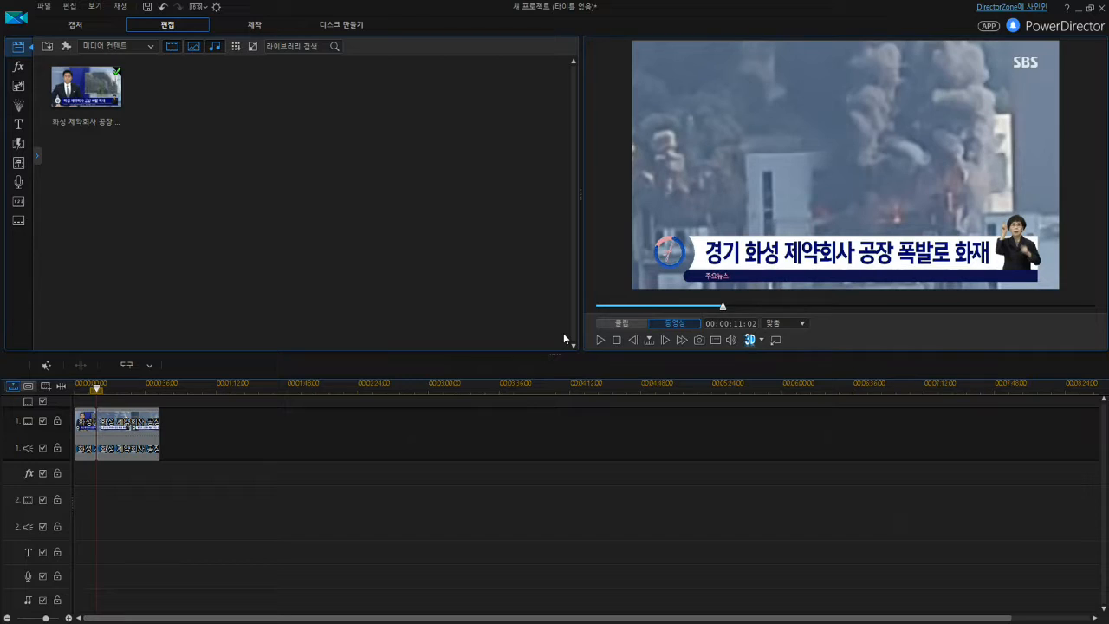
Play the trimmed video from the beginning to check the edit, and stop playback.
left_click(618, 341)
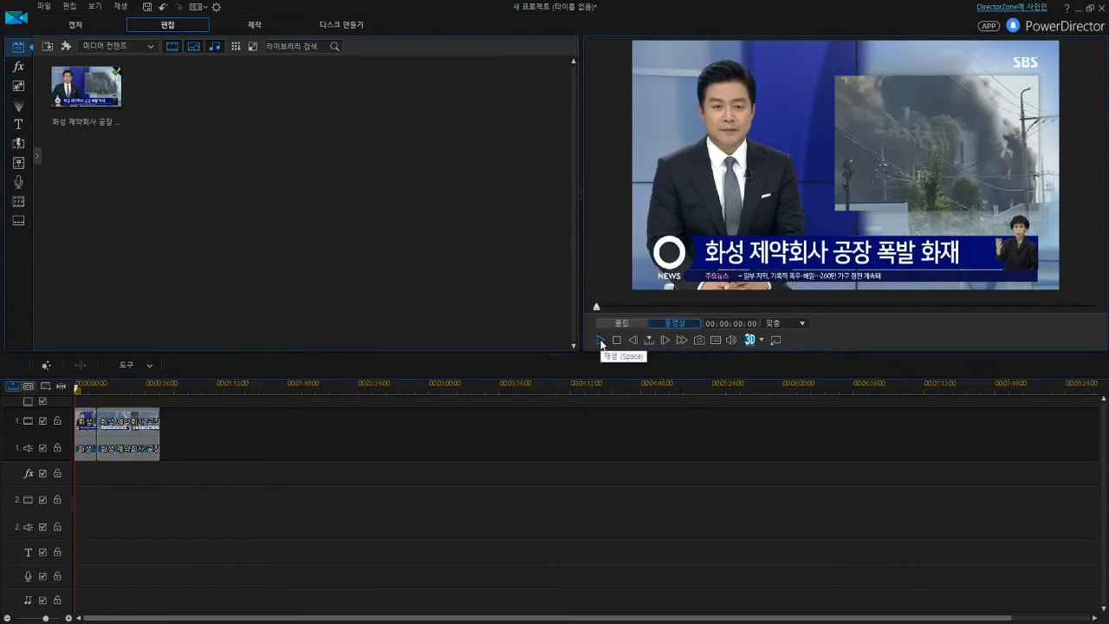
left_click(601, 342)
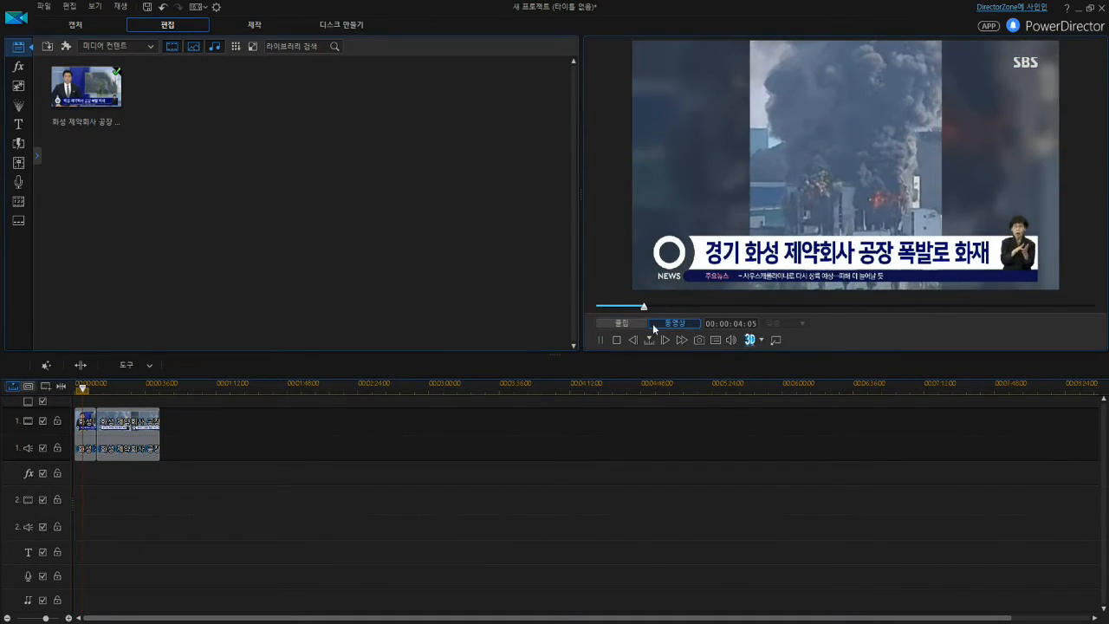
left_click(617, 341)
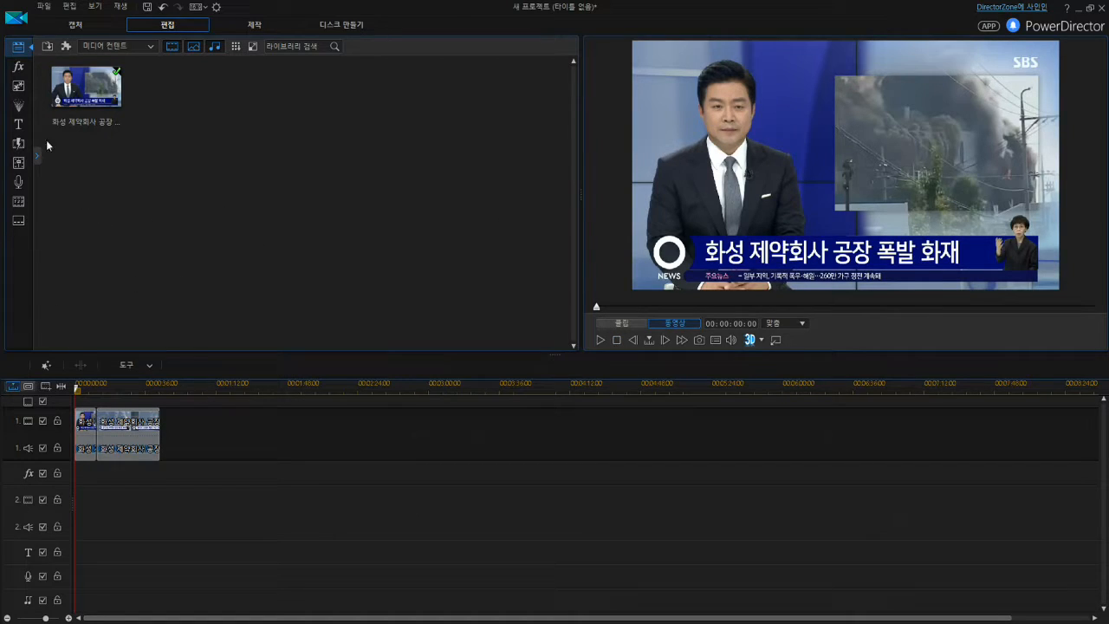
Add the 모자이크 (mosaic) video effect to the effect track at the start of the timeline.
left_click(18, 66)
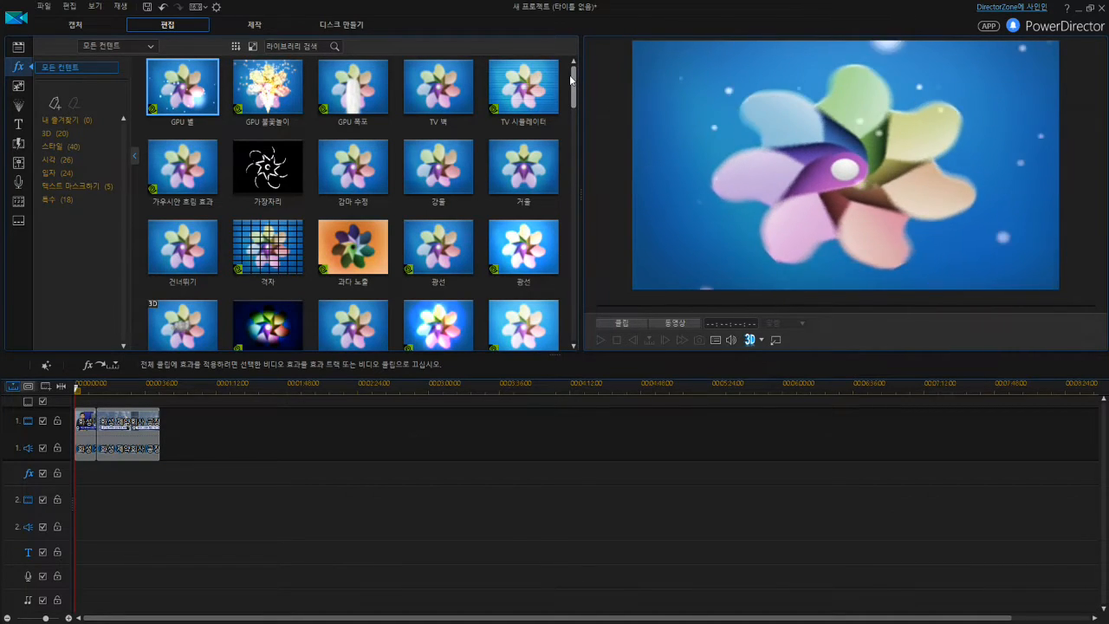
left_click_drag(575, 88, 571, 131)
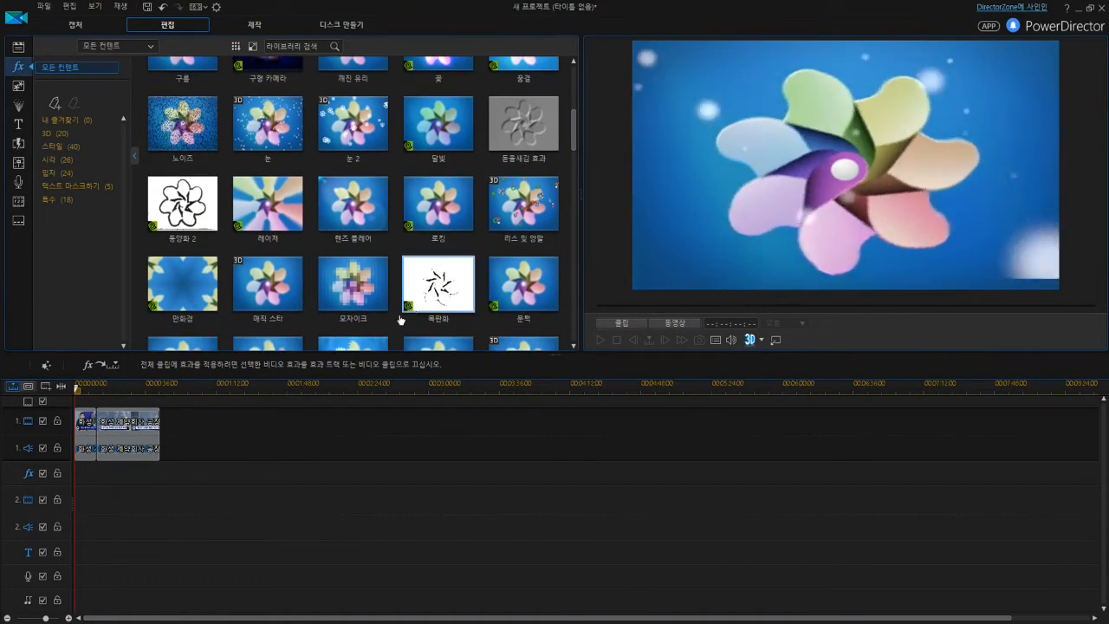
left_click(357, 294)
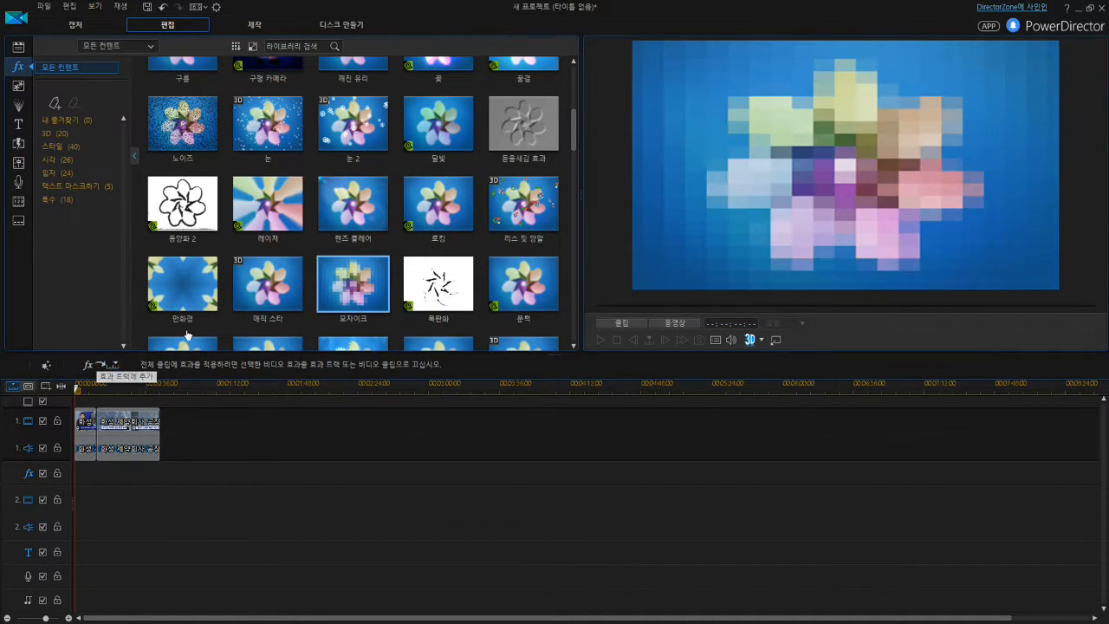
left_click(110, 369)
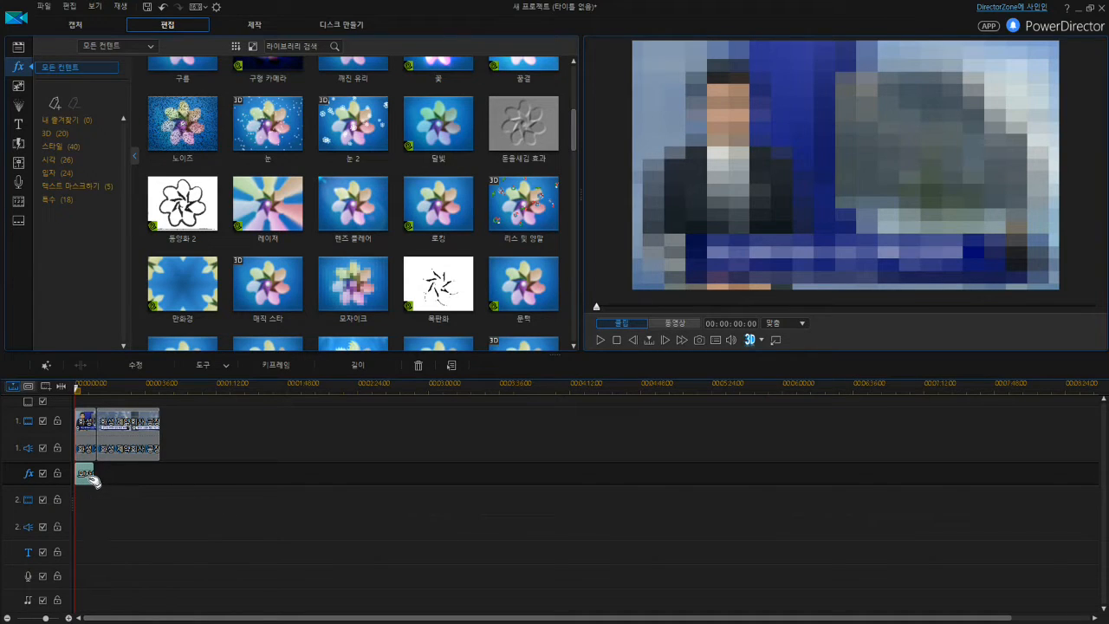
Extend the mosaic effect on the effect track to 00:00:40:10 and return the playhead to the start.
left_click_drag(92, 481, 156, 486)
left_click(274, 461)
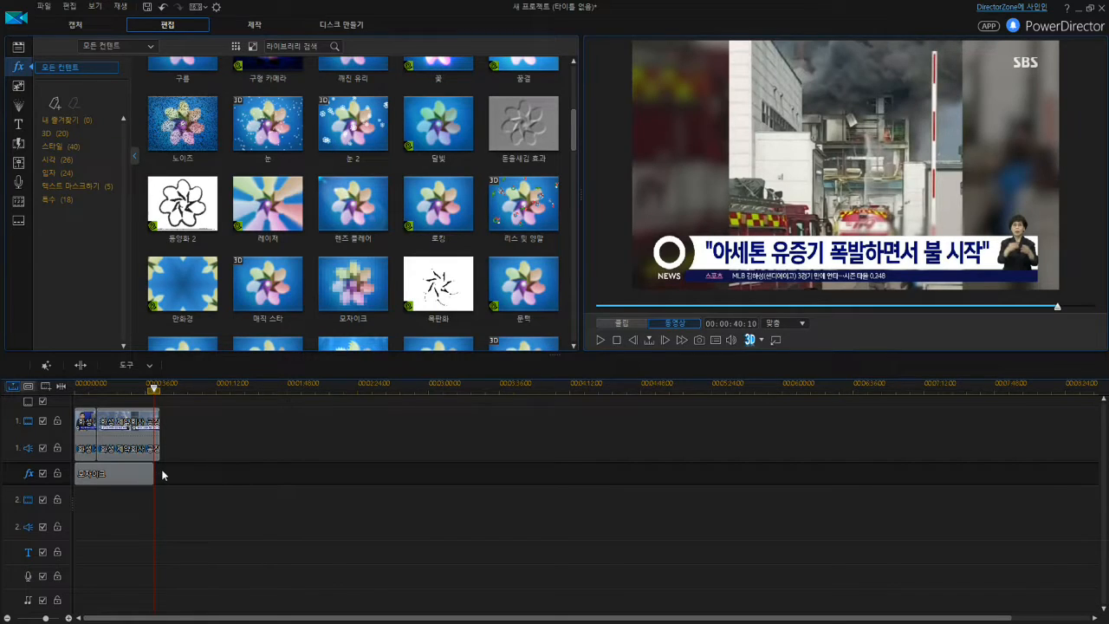
left_click(617, 341)
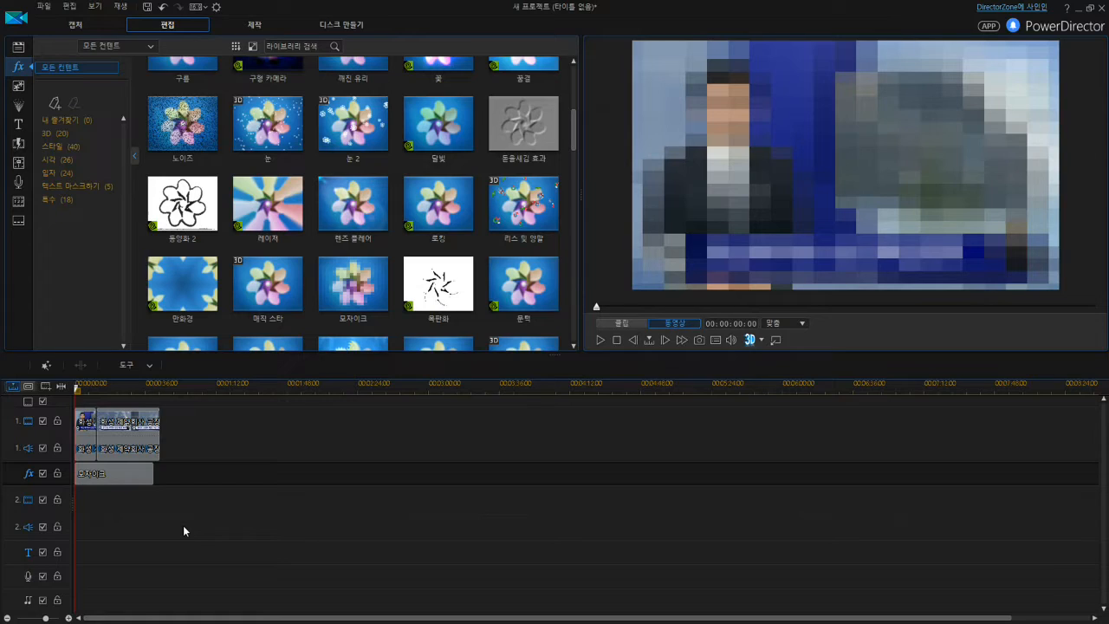
Restrict the mosaic mask to a narrow strip over the news ticker, and set the mosaic's width to 19 and height to 14.
double_click(114, 474)
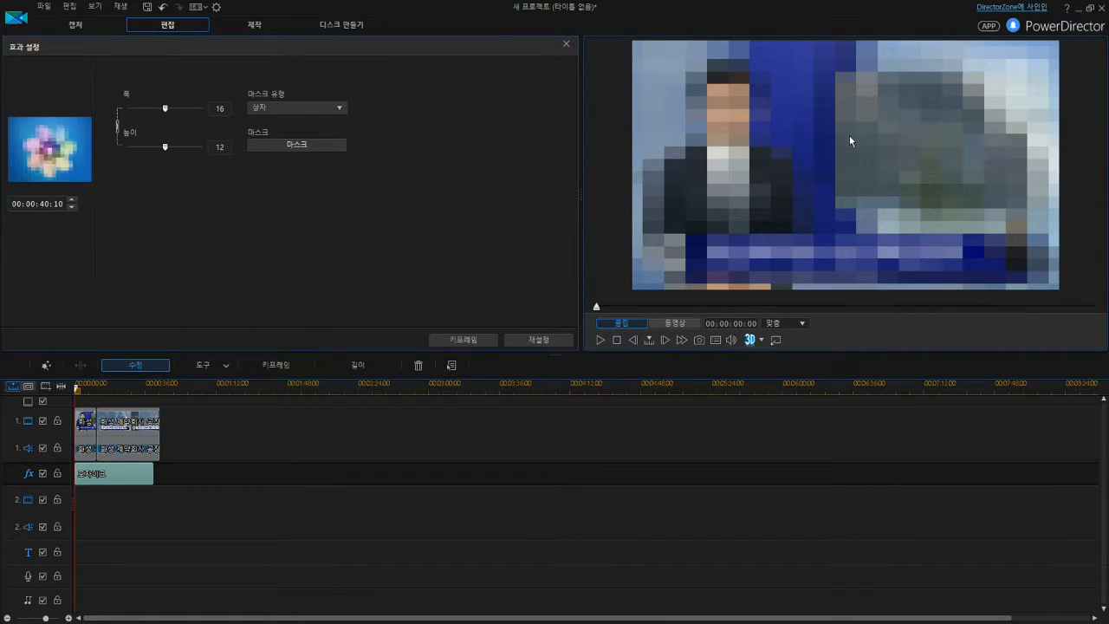
left_click(298, 145)
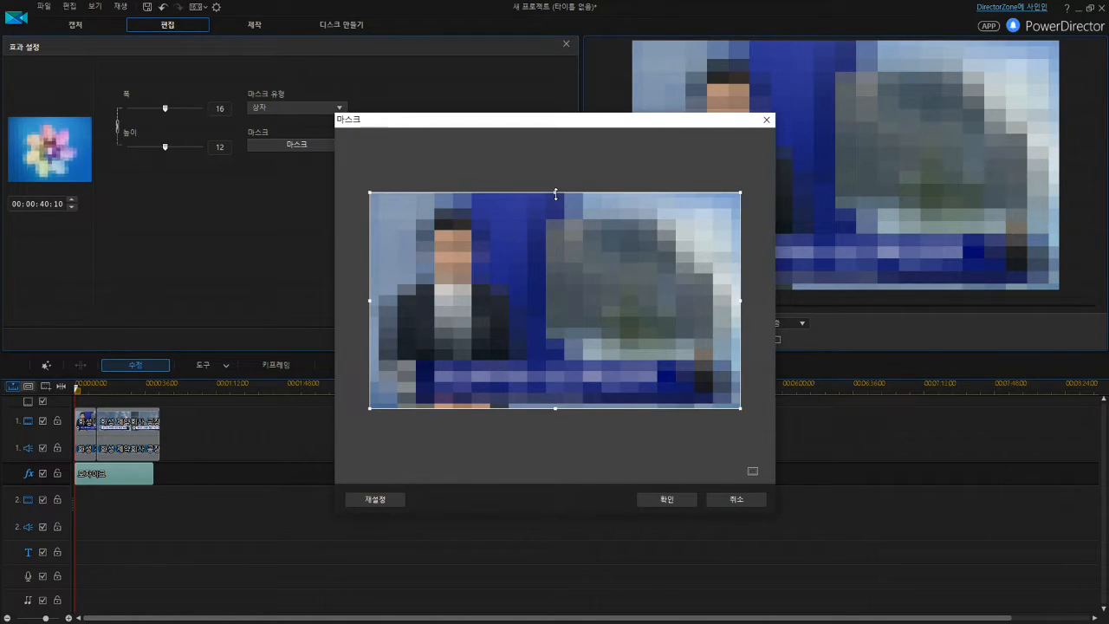
left_click_drag(554, 193, 533, 394)
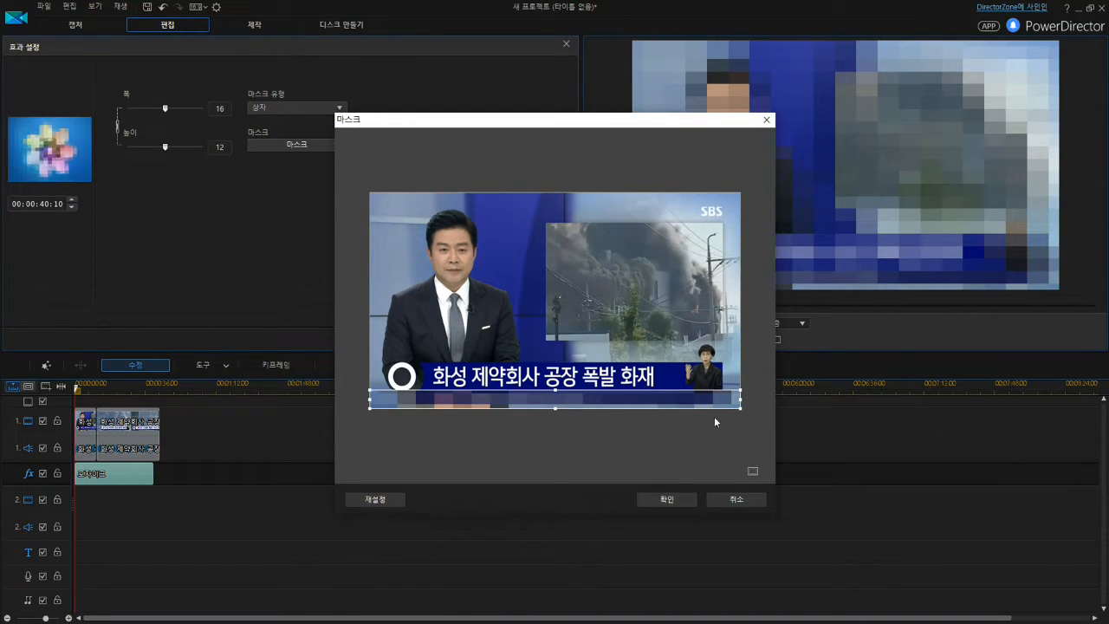
left_click_drag(738, 398, 696, 406)
left_click_drag(373, 399, 394, 398)
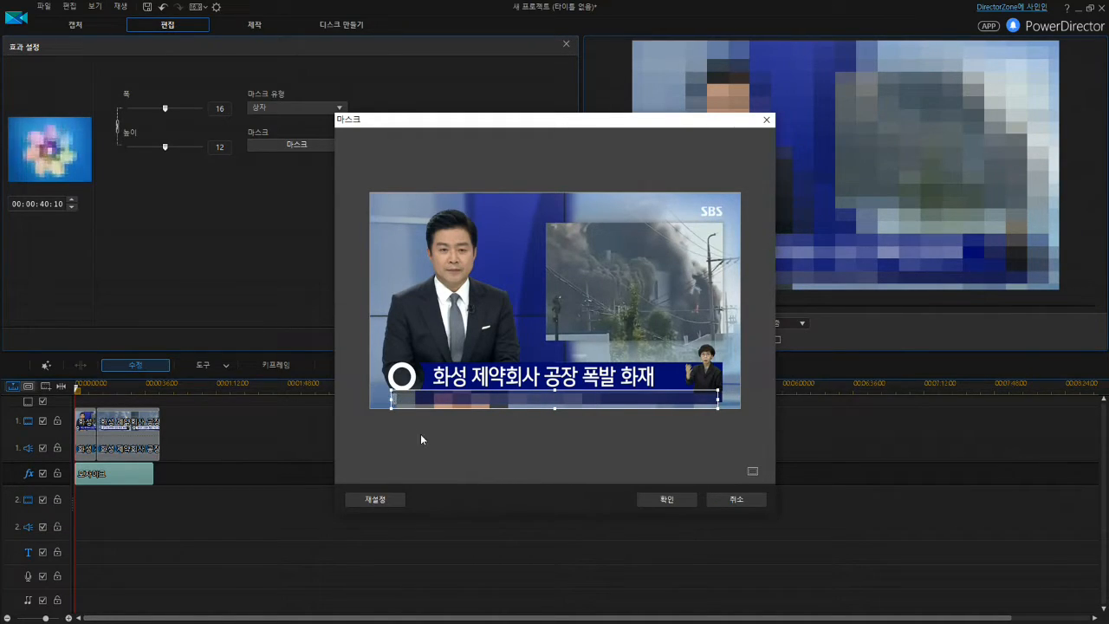
left_click(679, 505)
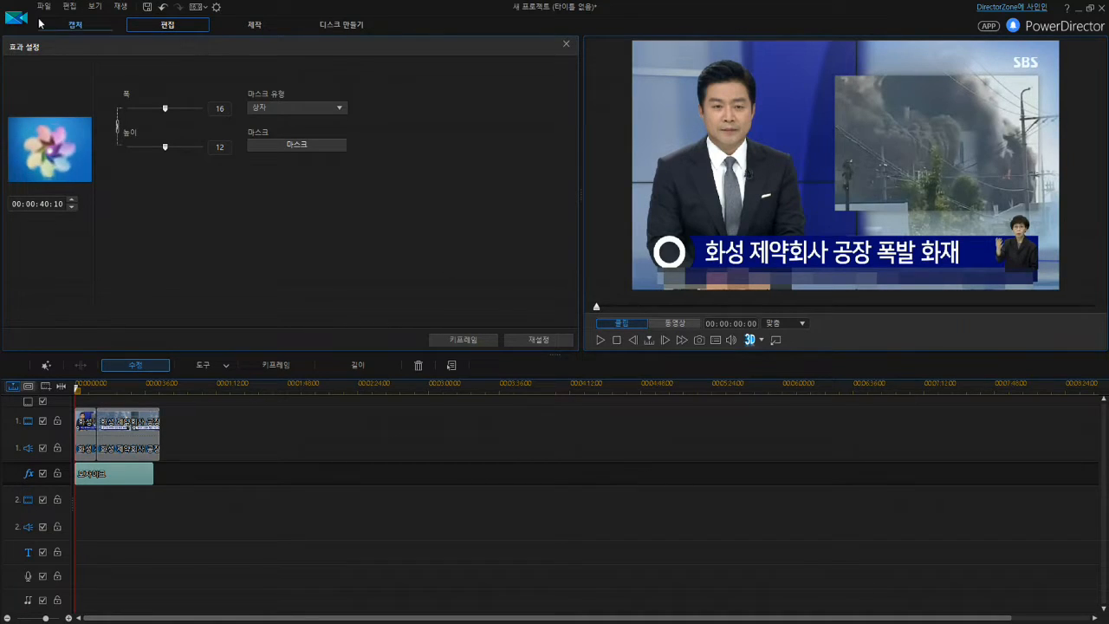
mouse_move(173, 148)
left_mouse_down()
mouse_move(125, 155)
mouse_move(171, 157)
left_mouse_up()
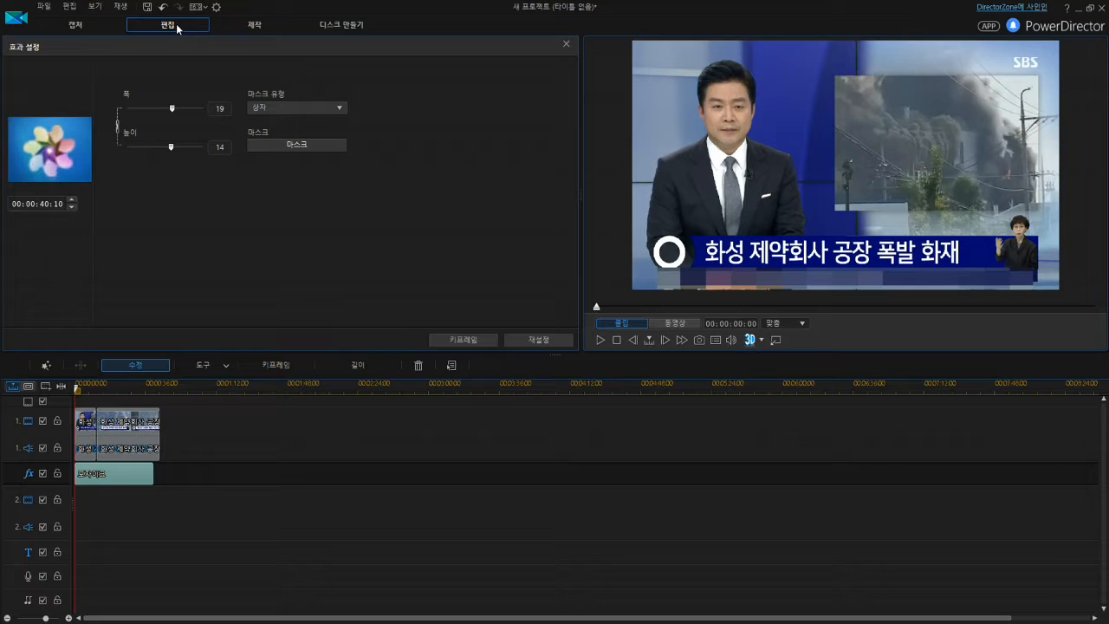
Open the video production settings and check the available profile types, keeping 기본 (default).
left_click(254, 26)
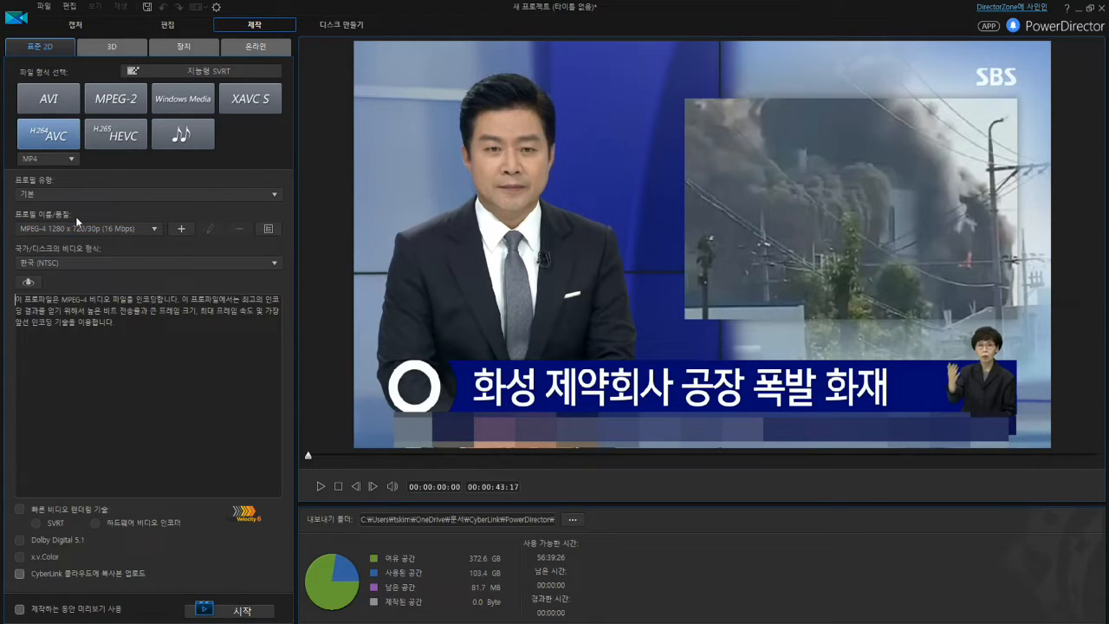
left_click(273, 197)
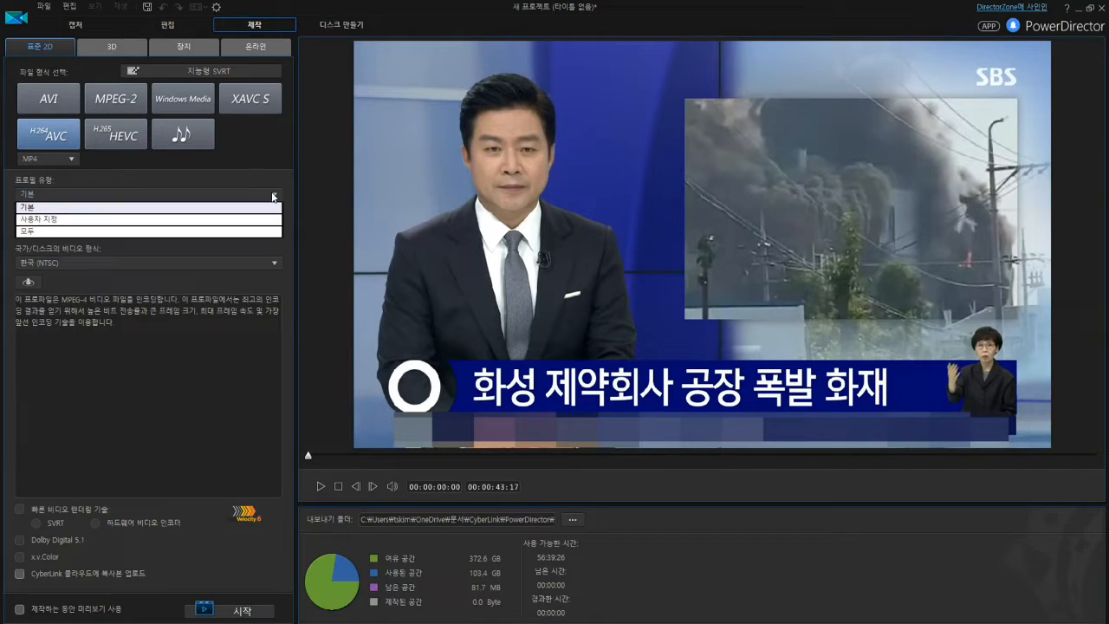
left_click(273, 197)
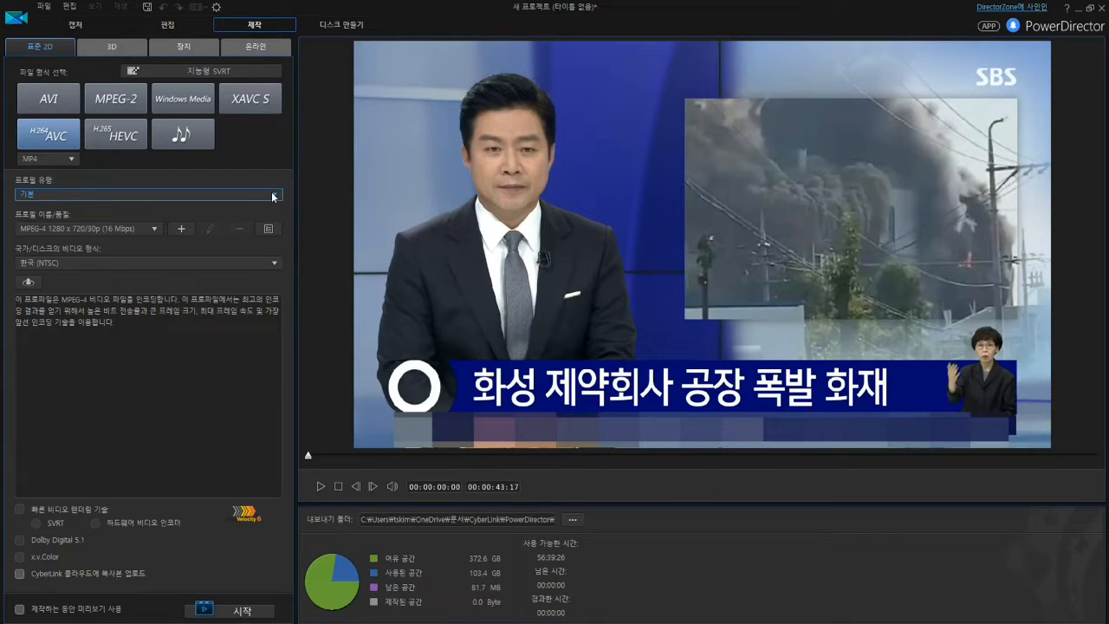
Try the Windows Media output format with the Windows Media Video 9 1280x720/24p (6 Mbps) profile.
left_click(172, 100)
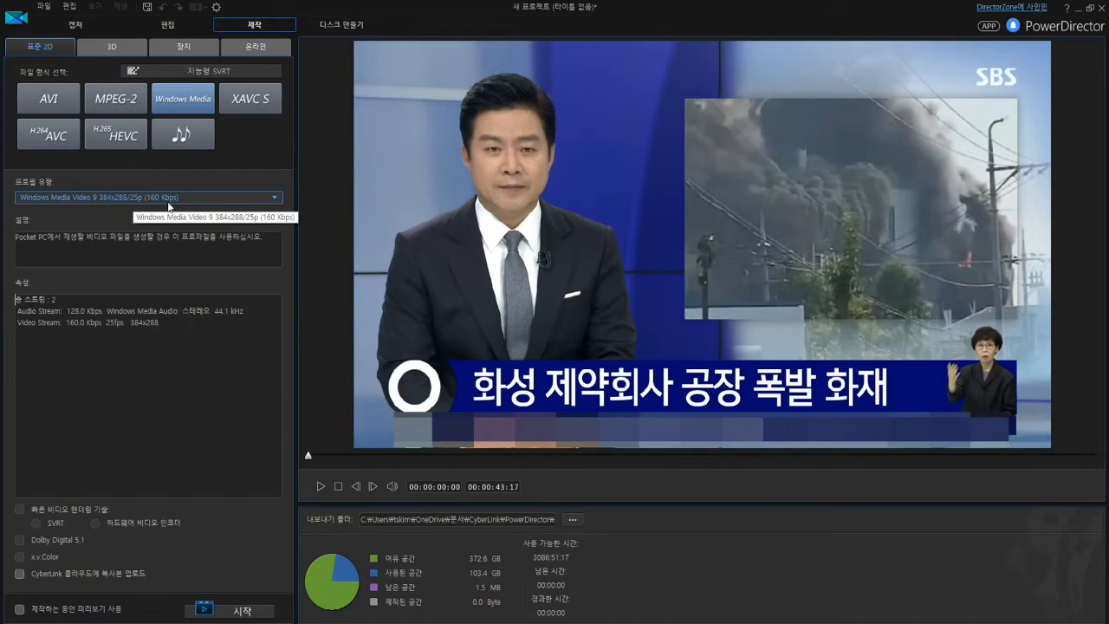
left_click(274, 199)
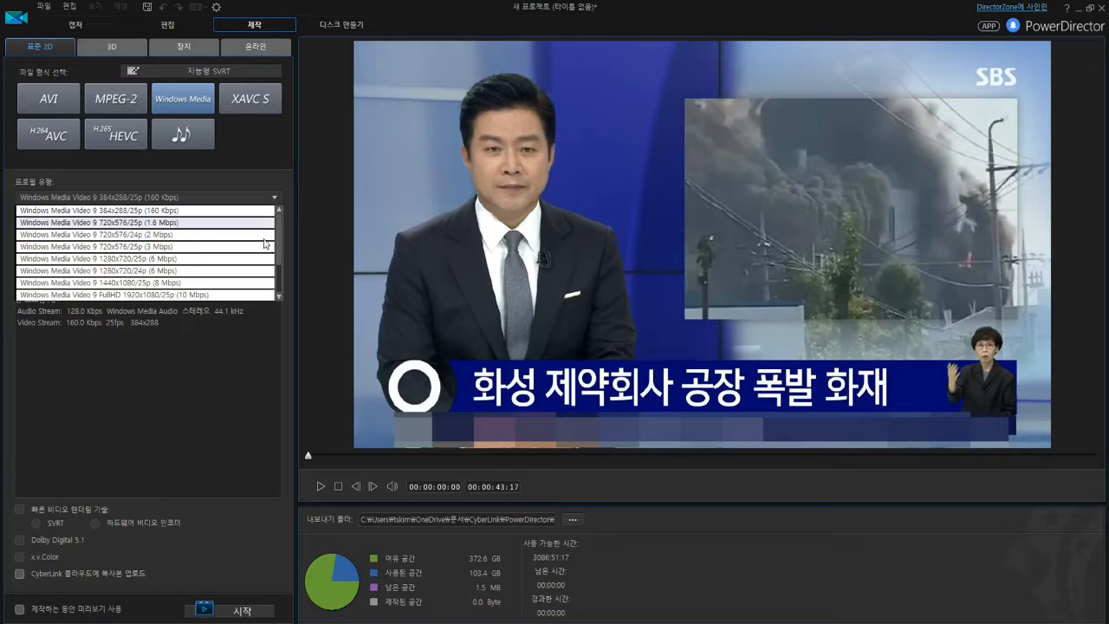
left_click(152, 270)
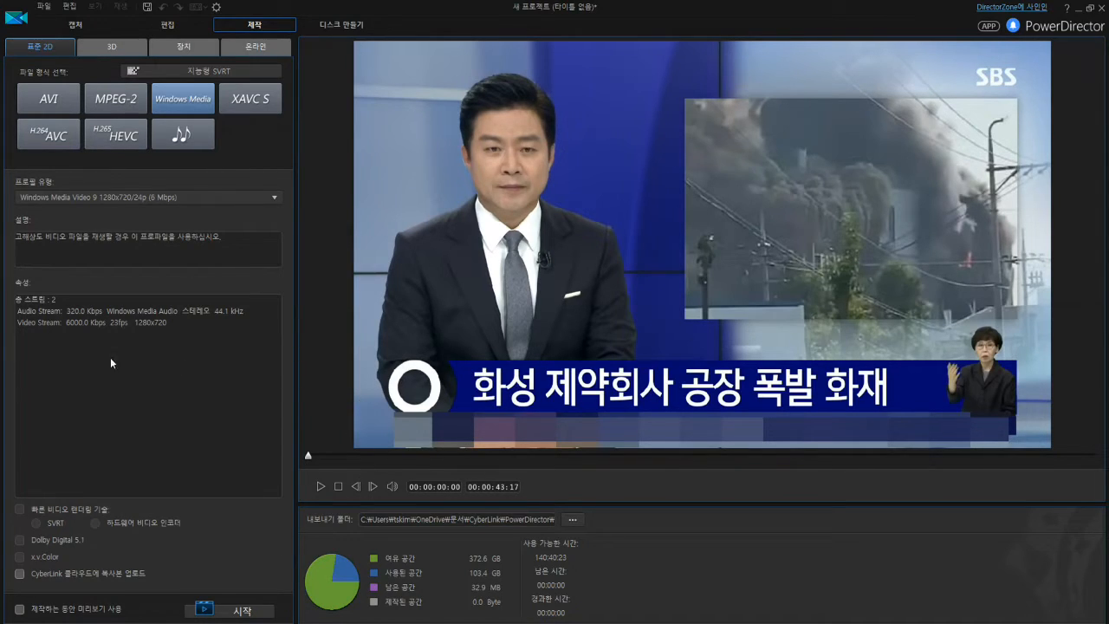
Set the output format to H.264 AVC with the MPEG-4 1280 x 720/240p (40 Mbps) profile.
left_click(35, 137)
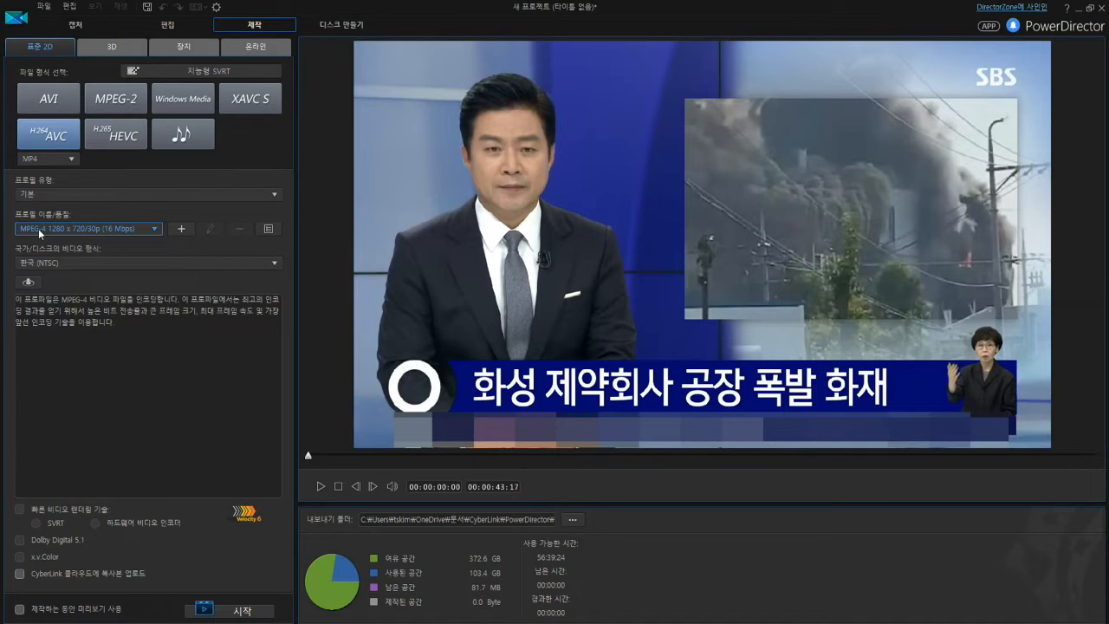
left_click(155, 230)
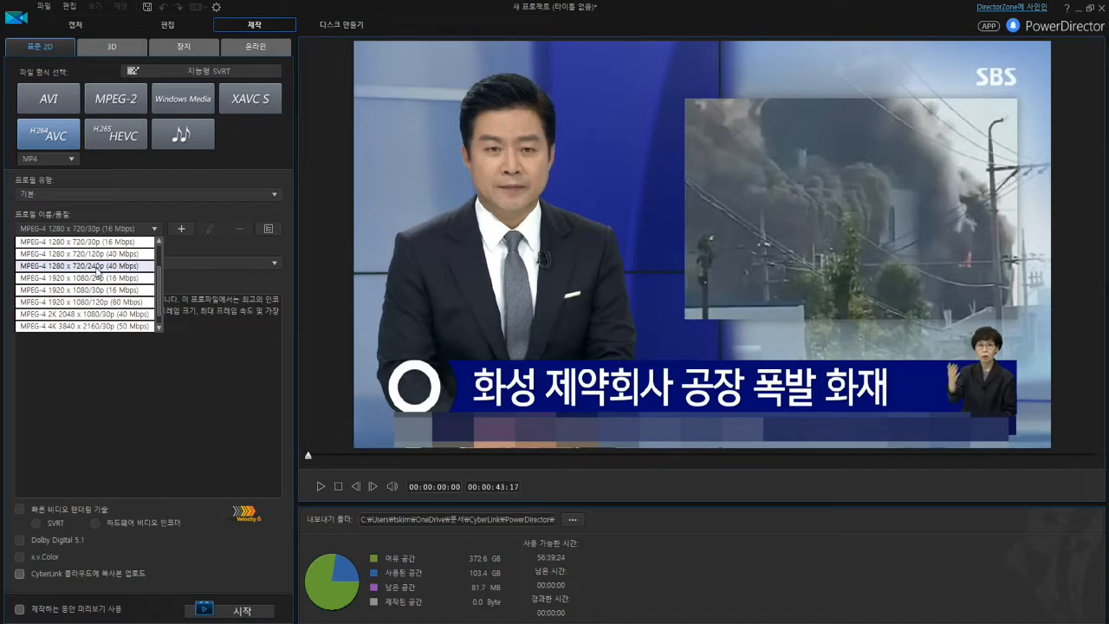
left_click(97, 268)
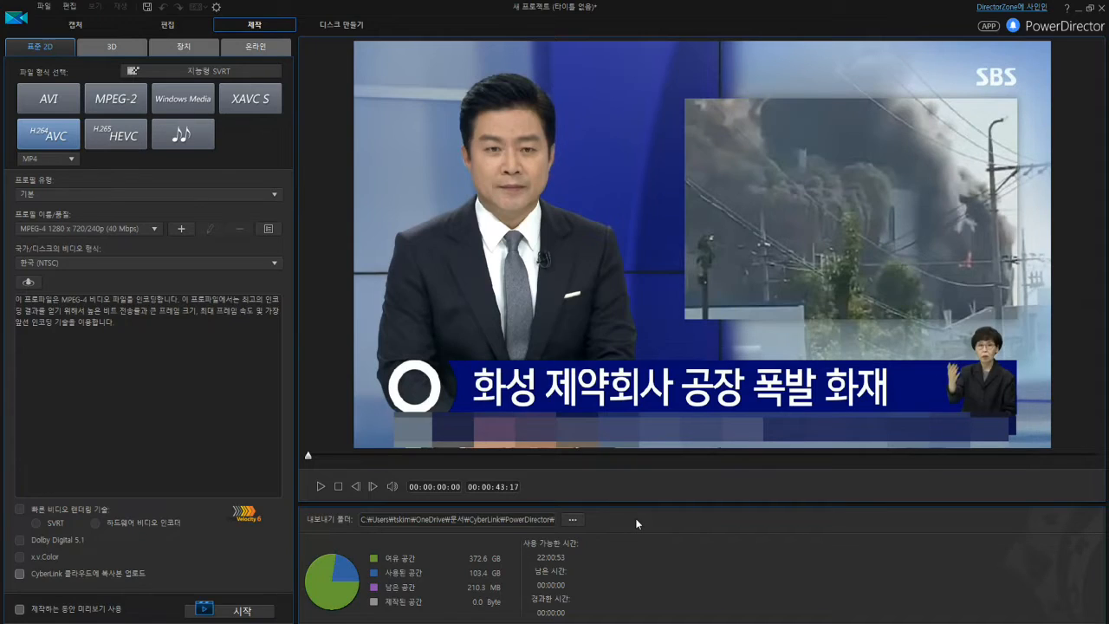
Set the export destination to the 교육용 folder inside 동영상, with the file name 화성화재 as mp4.
left_click(573, 521)
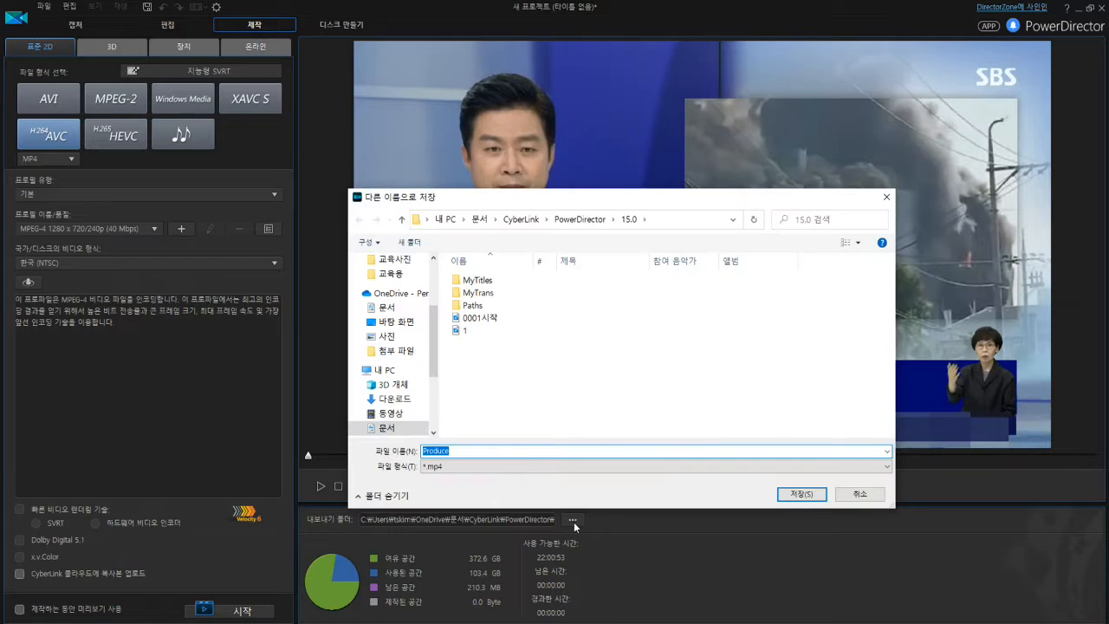
left_click(389, 414)
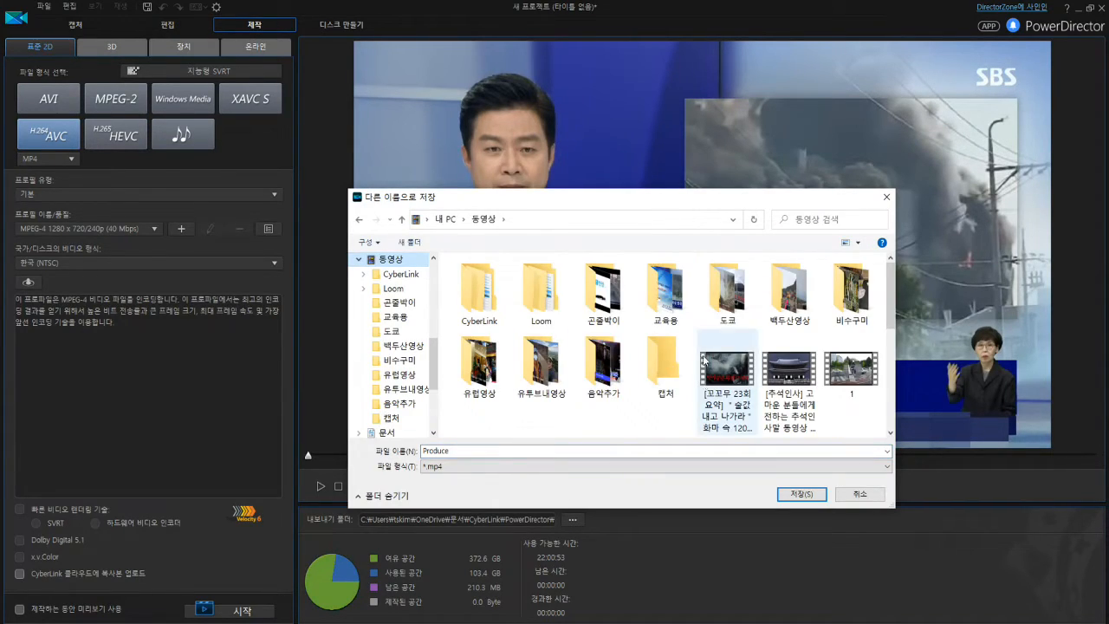
double_click(669, 300)
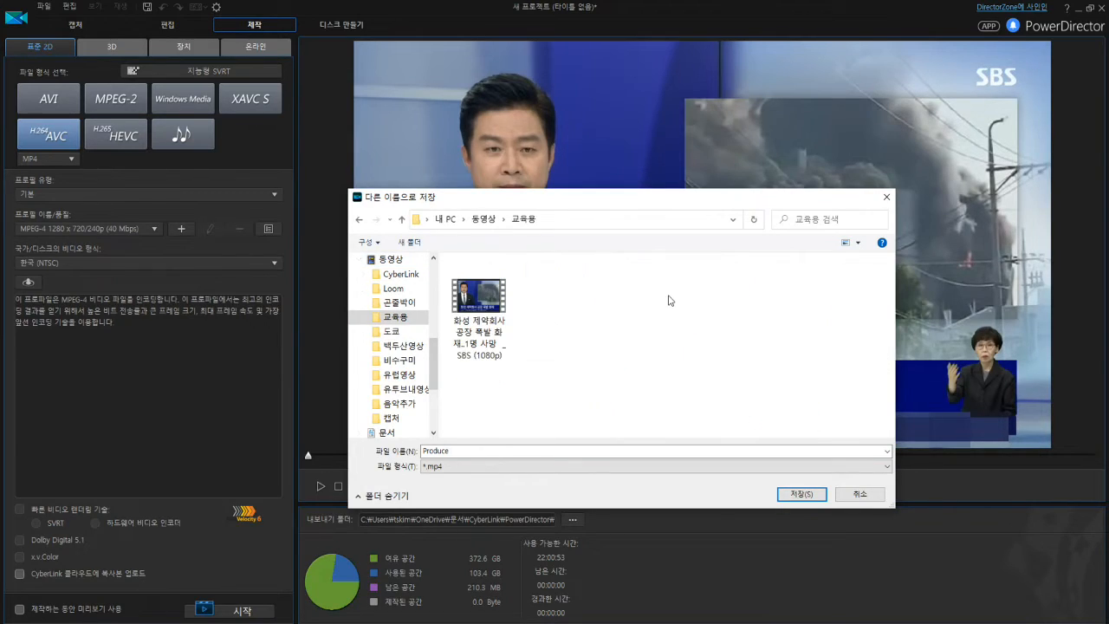
left_click(462, 450)
double_click(462, 450)
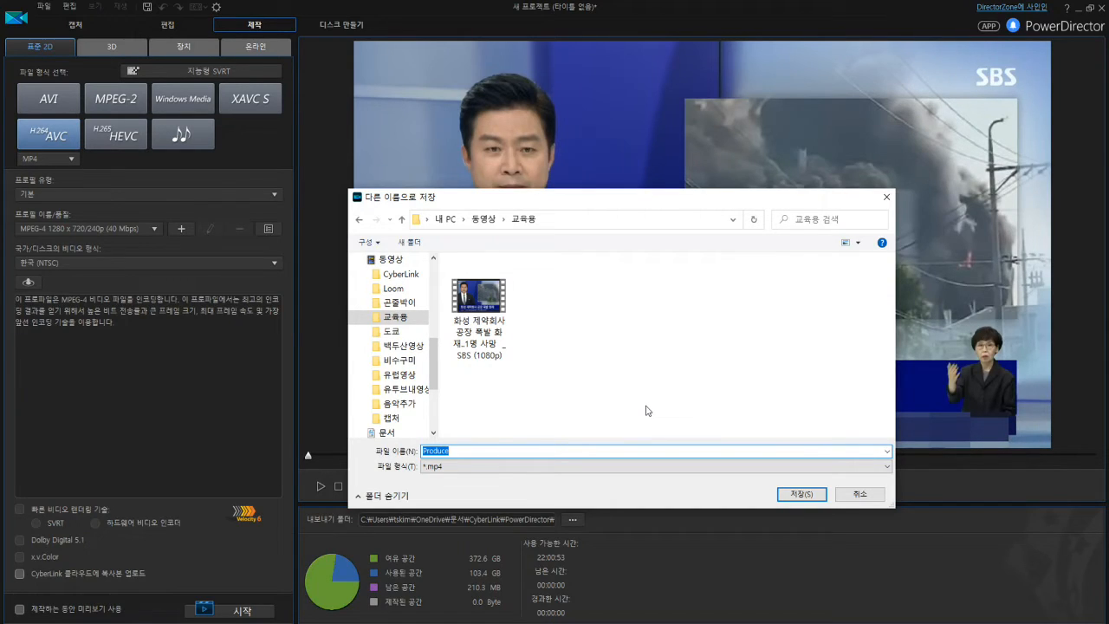
key("BackSpace")
type("화성")
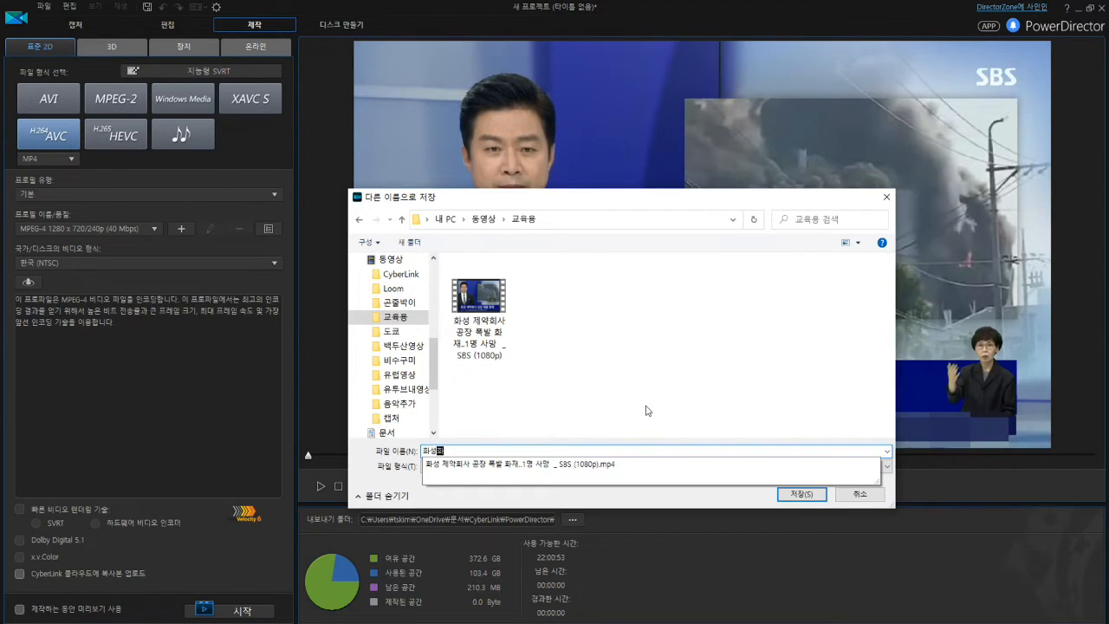
type("화재")
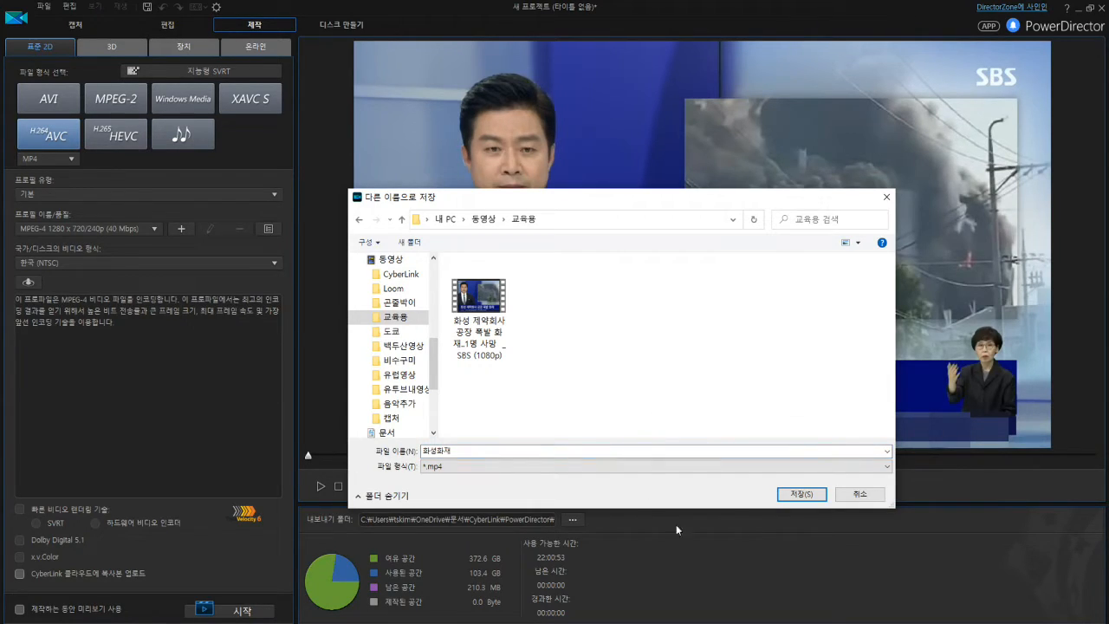
left_click(880, 469)
left_click(879, 468)
left_click(879, 469)
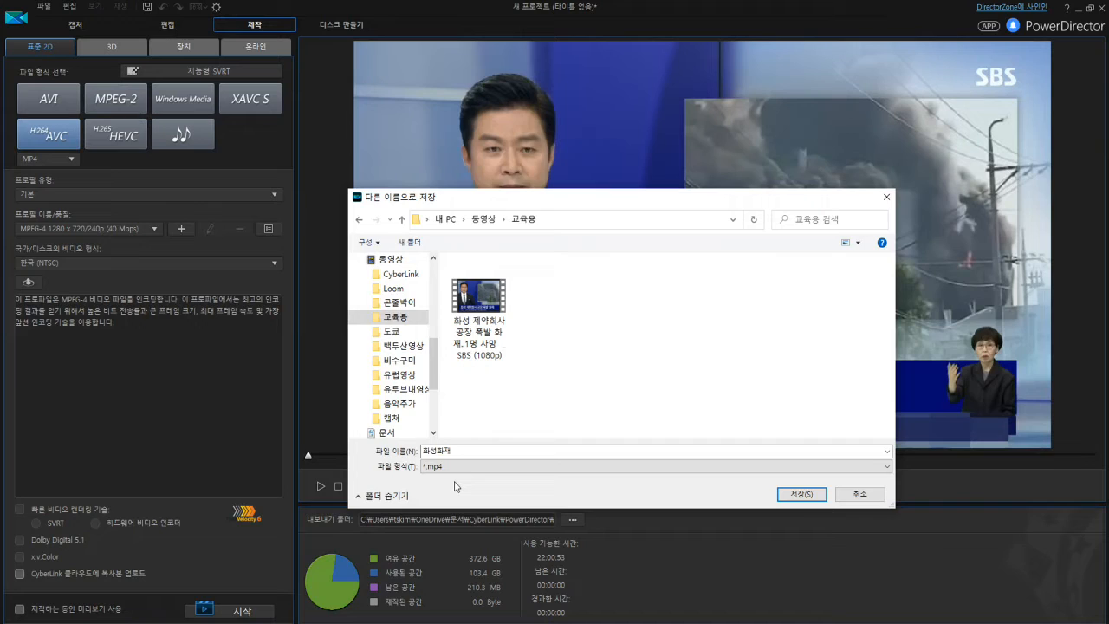
left_click(799, 496)
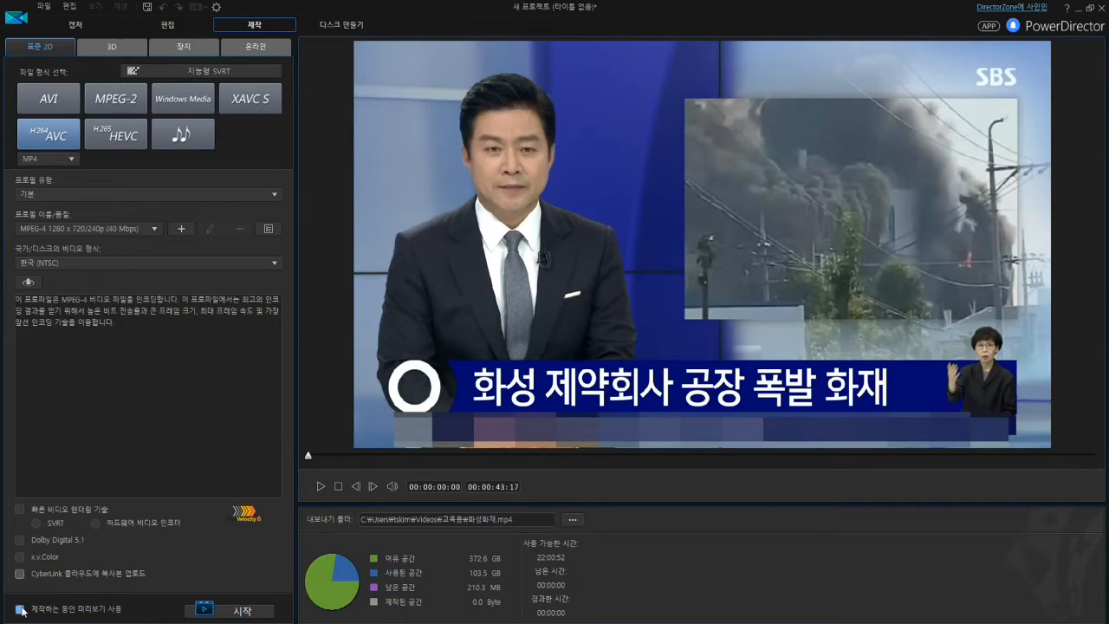
Produce the video and return to the editing page.
left_click(243, 611)
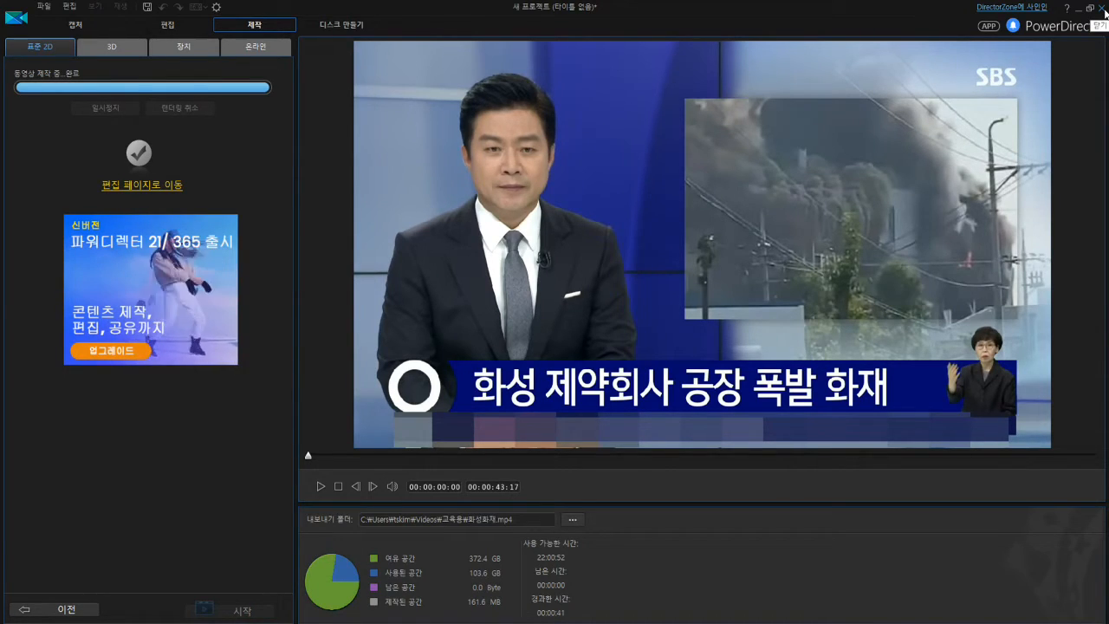
left_click(160, 192)
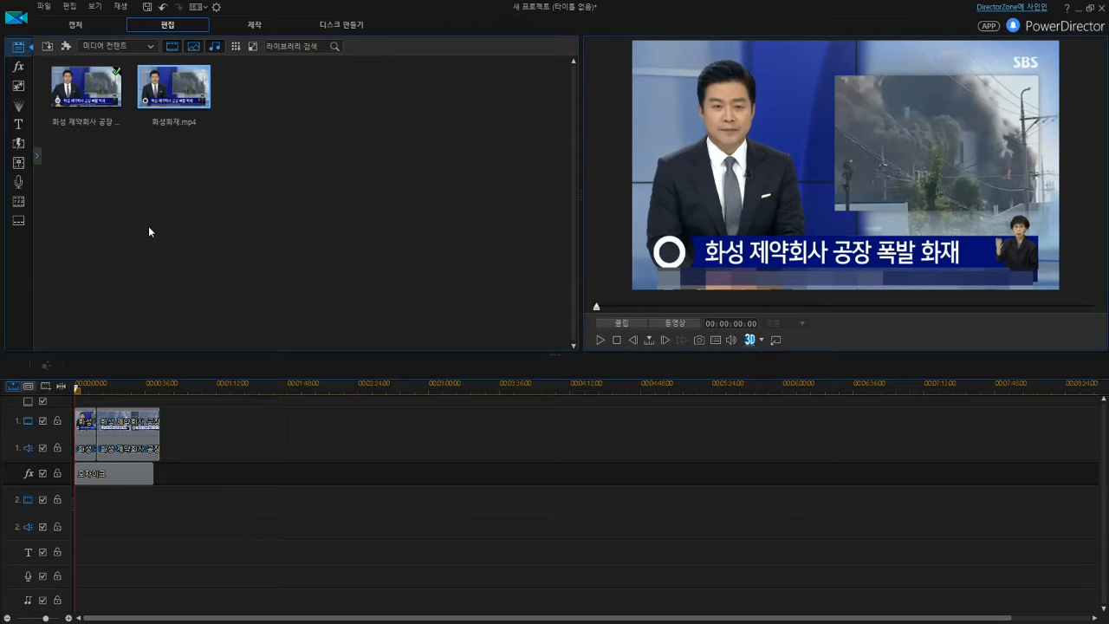
Delete the original news clip from disk and cut the mosaic effect from the effect track.
left_click(72, 78)
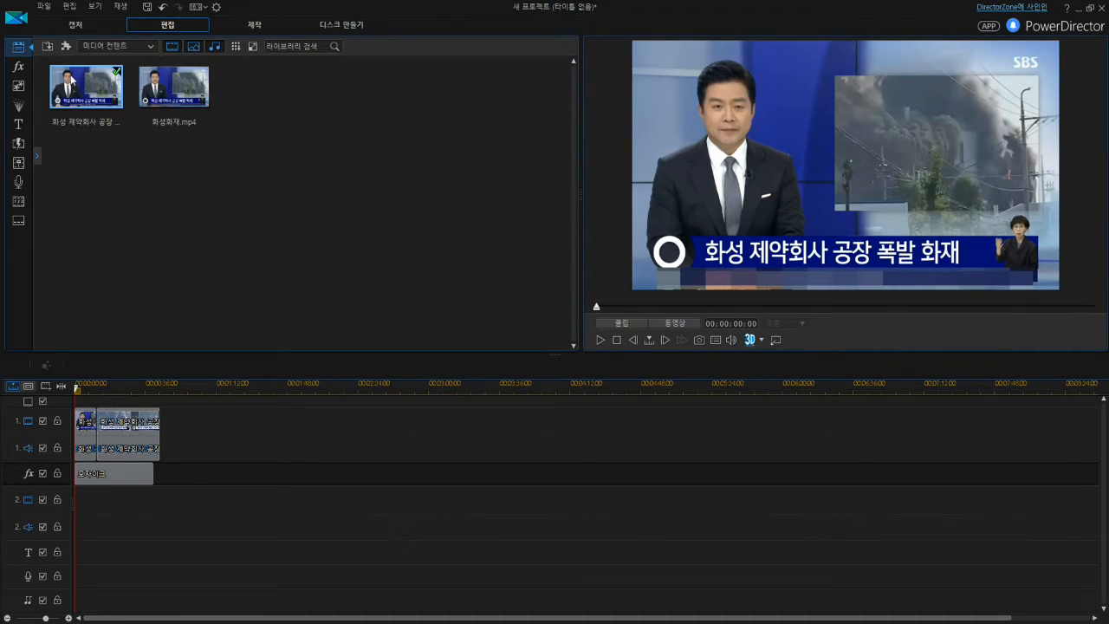
right_click(72, 79)
left_click(123, 114)
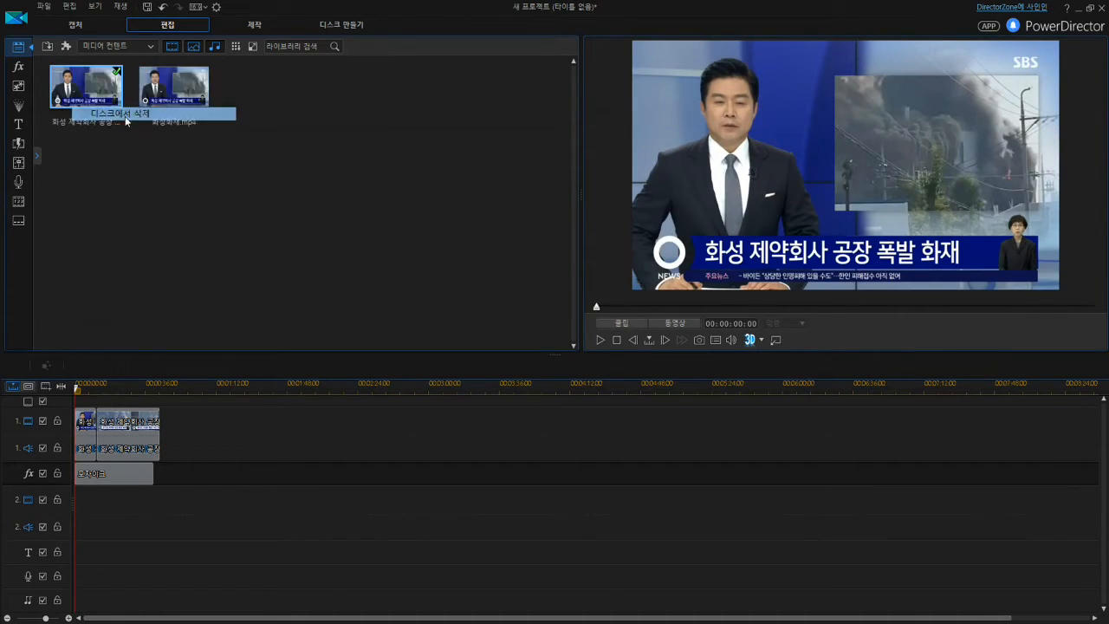
left_click(606, 350)
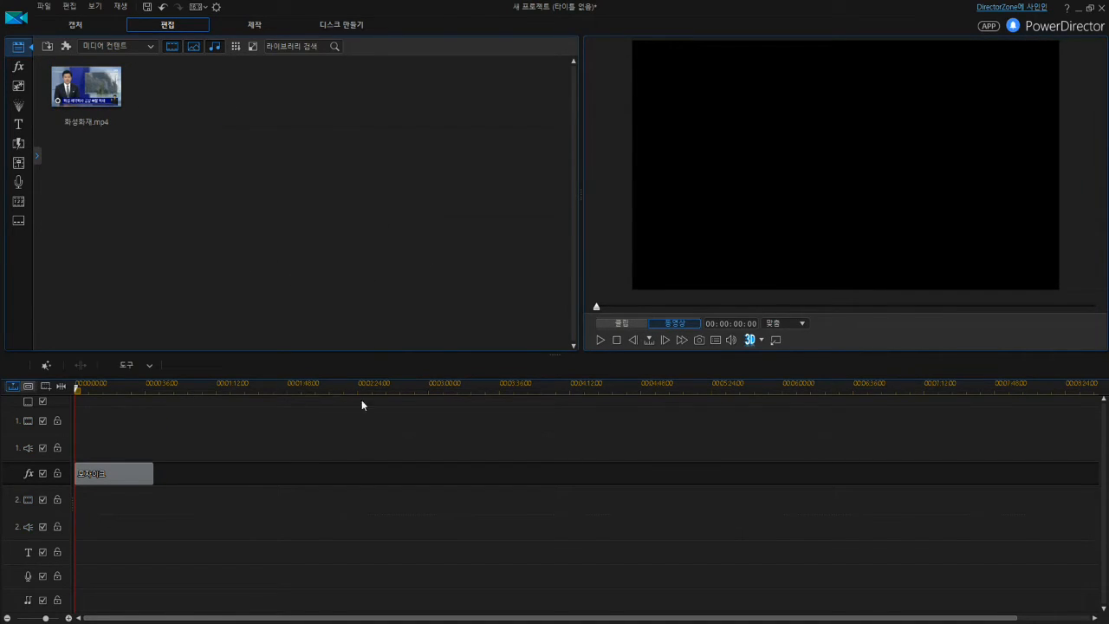
right_click(91, 472)
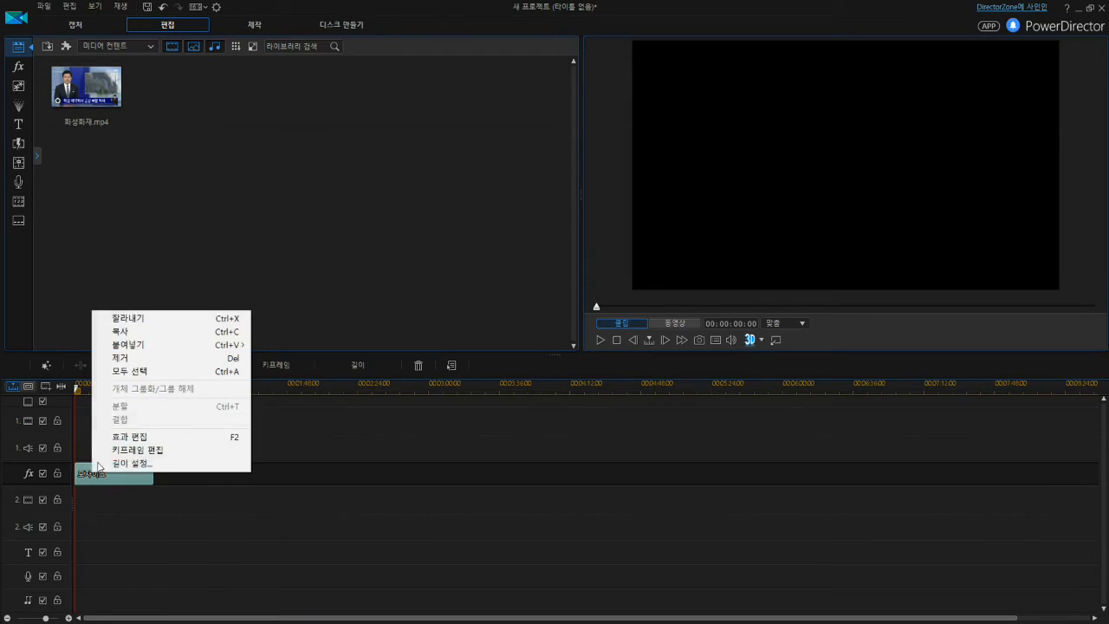
left_click(116, 318)
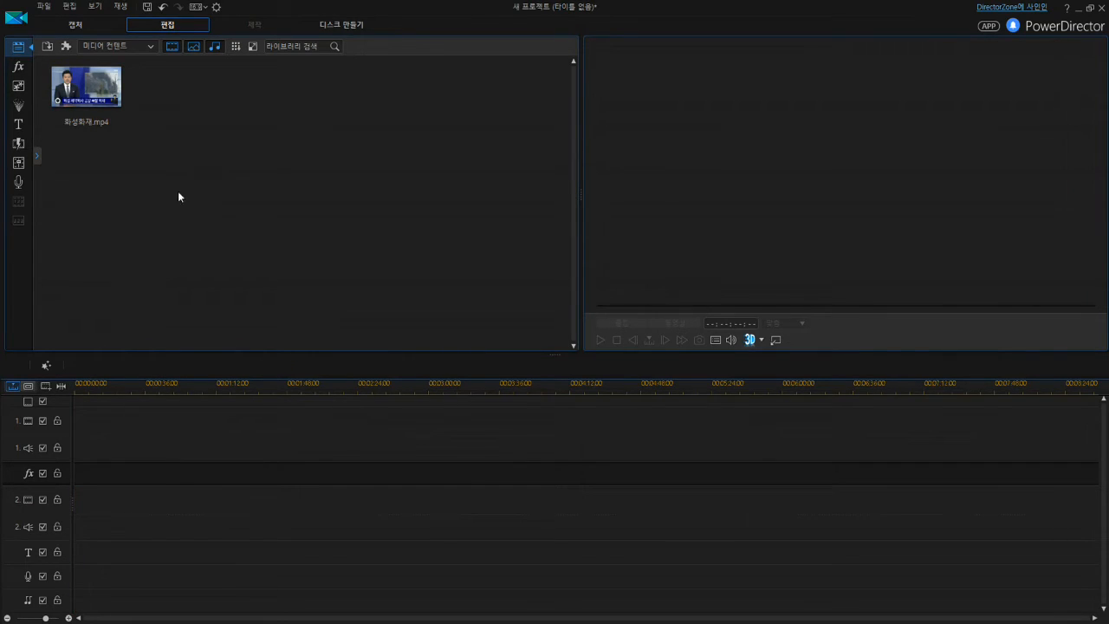
Play the exported 화성화재.mp4 from the media library in the preview, and stop playback.
left_click(86, 91)
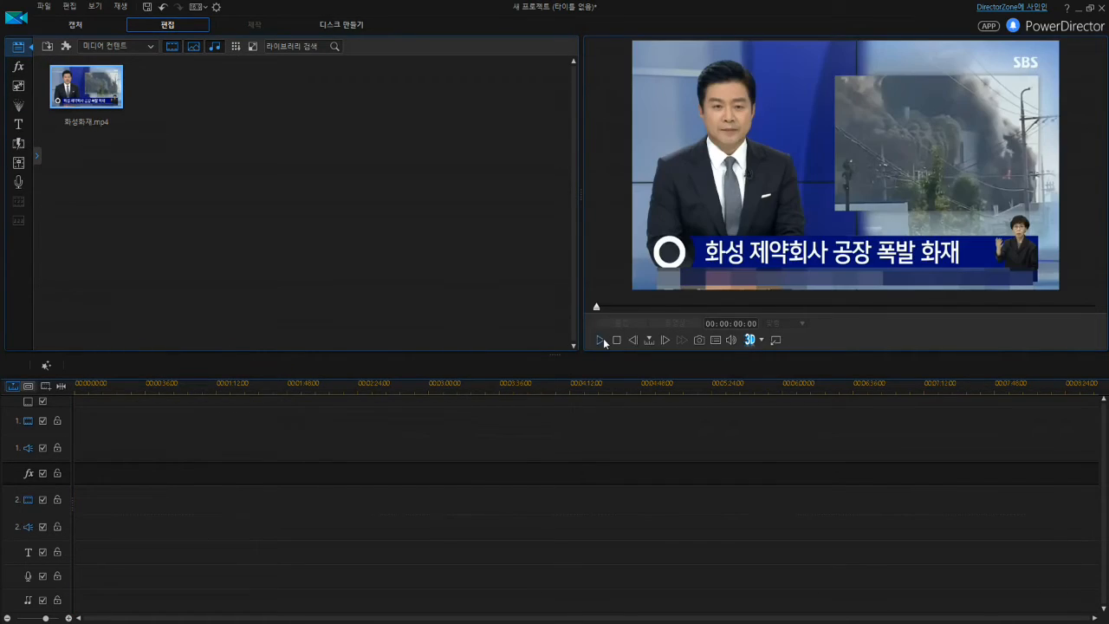
left_click(601, 341)
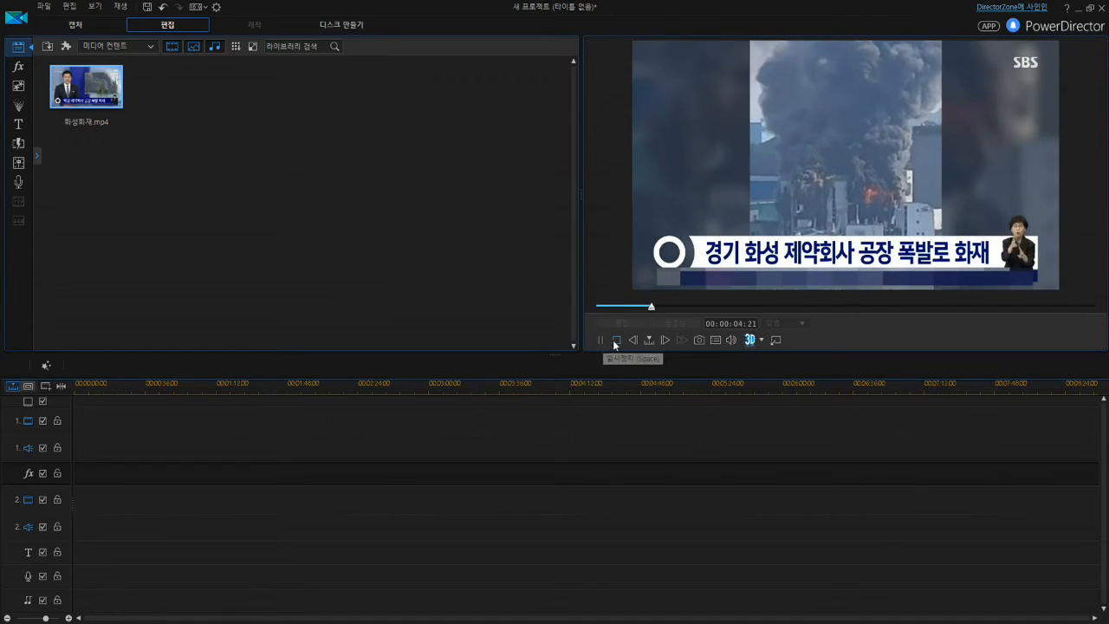
left_click(616, 339)
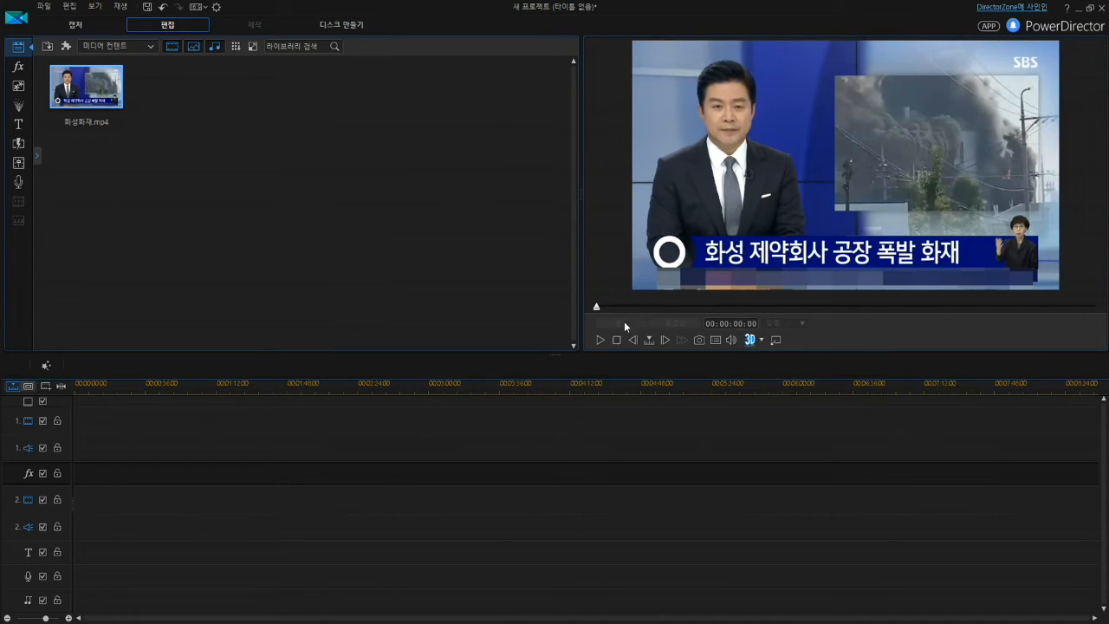
Close PowerDirector without saving the project changes.
left_click(1103, 9)
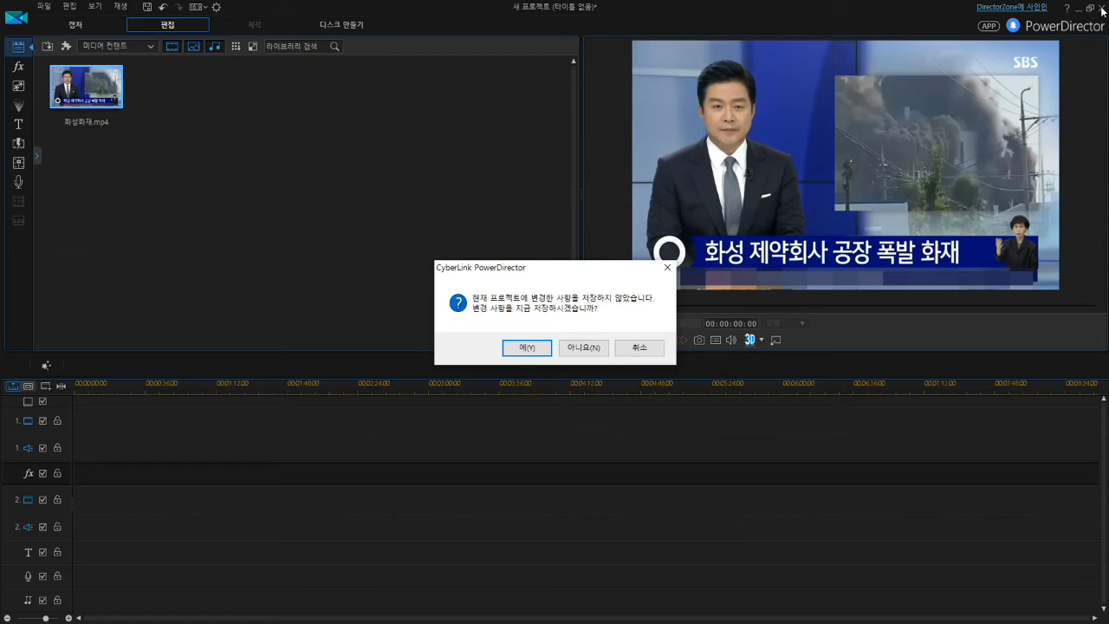
left_click(596, 348)
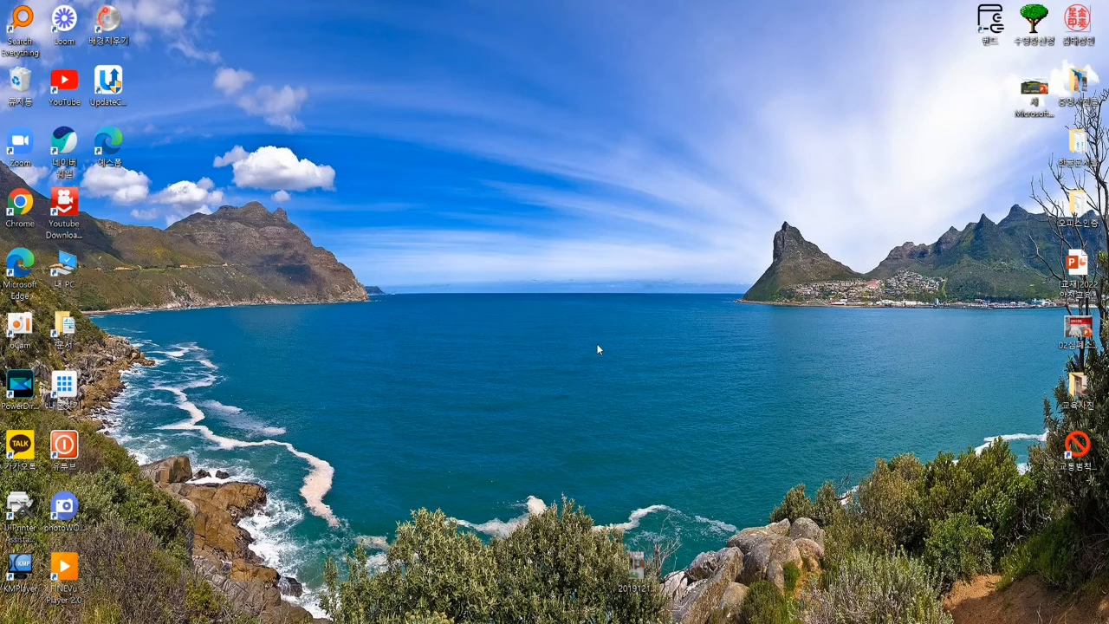
Open the 교육용 folder inside 동영상 in File Explorer and maximize the window.
double_click(65, 265)
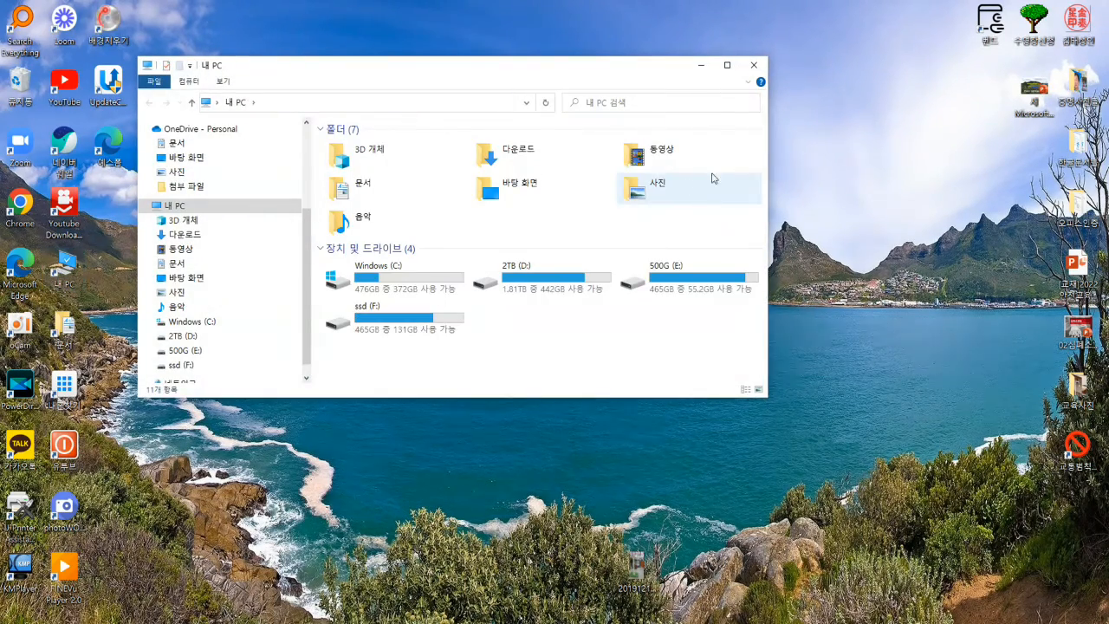
double_click(652, 161)
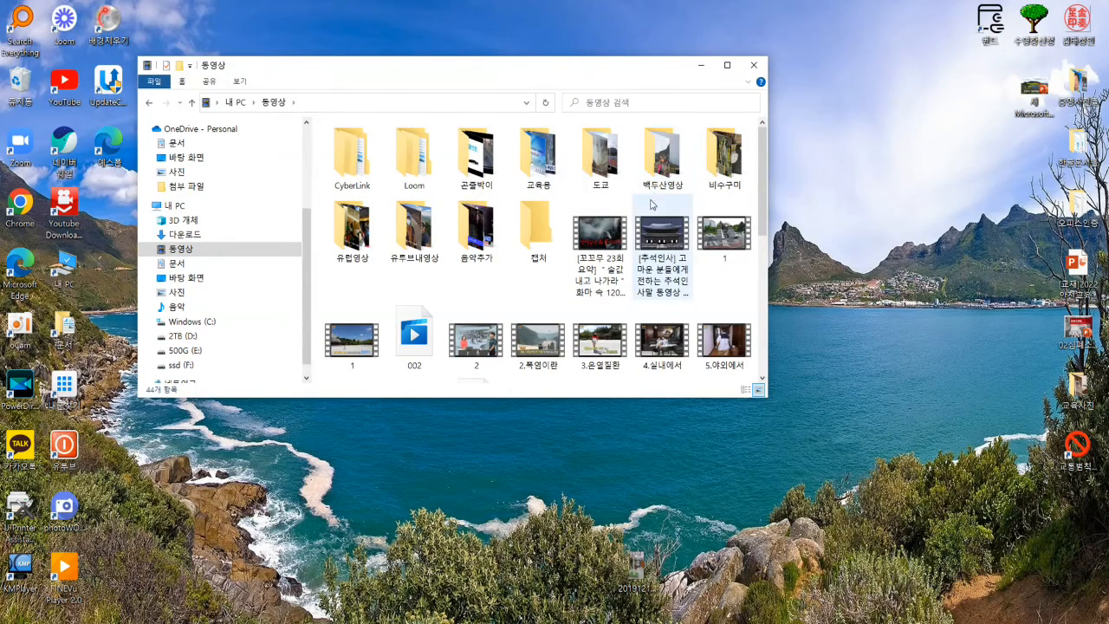
double_click(538, 157)
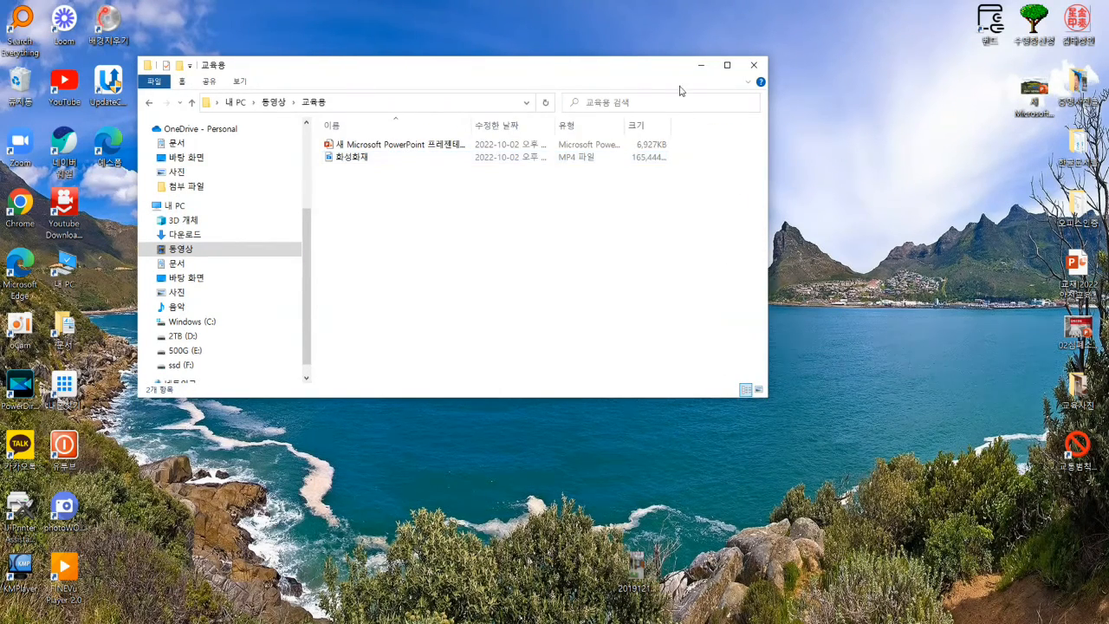
left_click(726, 68)
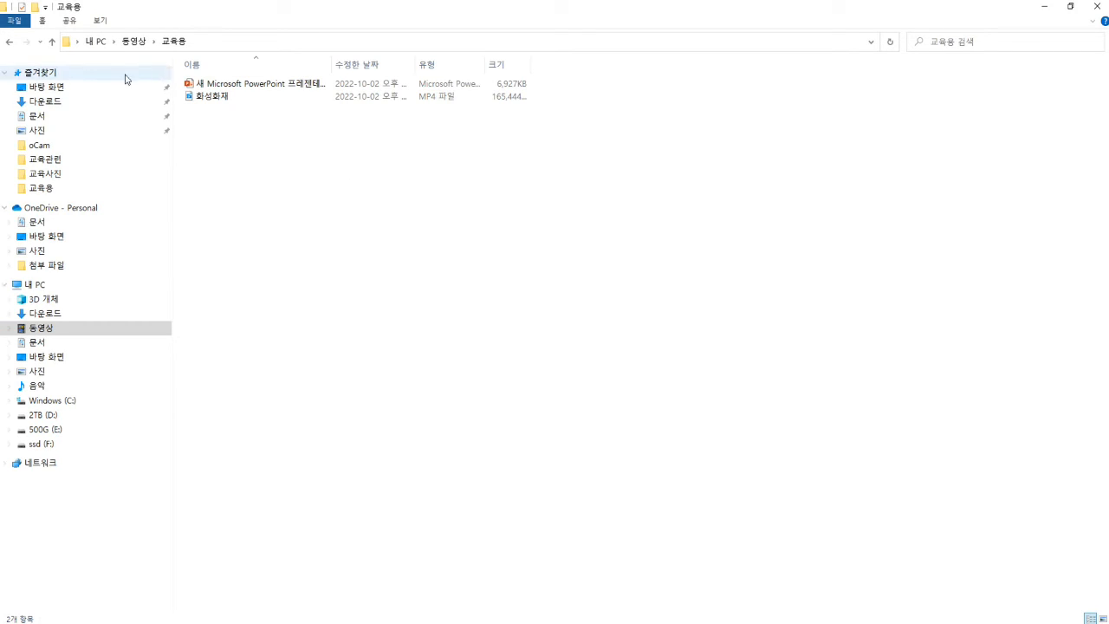
Show the folder's files as large icons and play the exported 화성화재 video.
left_click(99, 21)
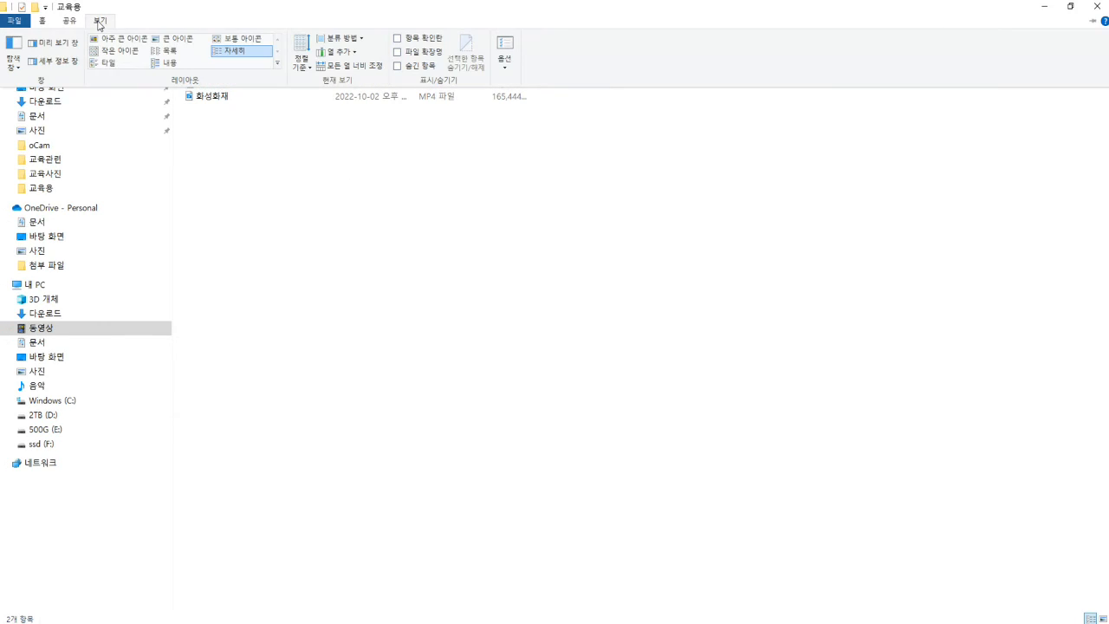
left_click(175, 39)
double_click(271, 106)
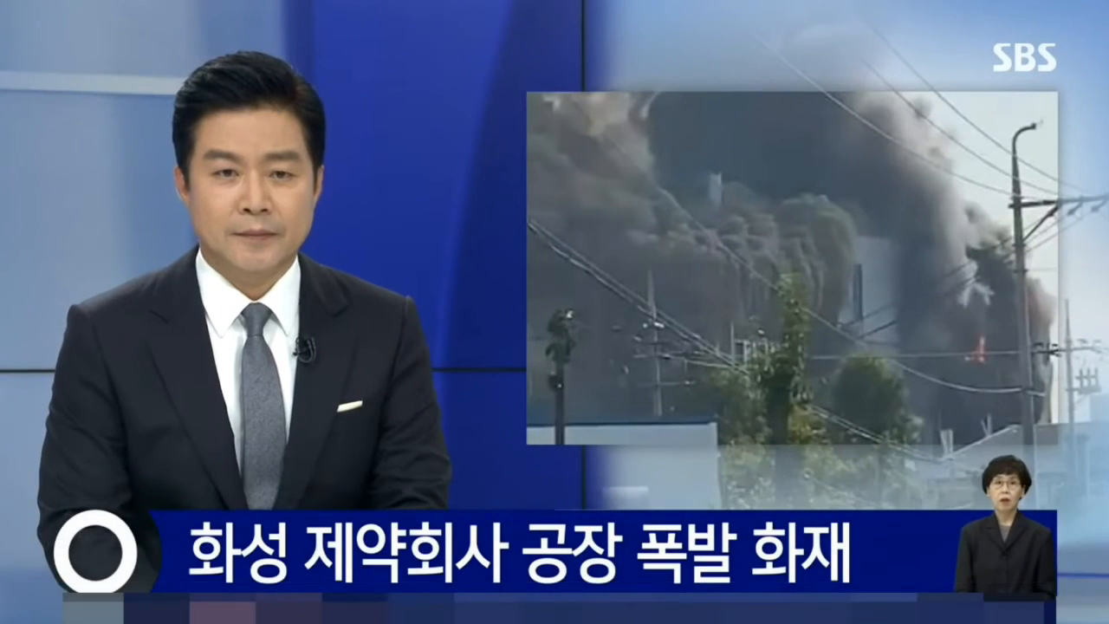